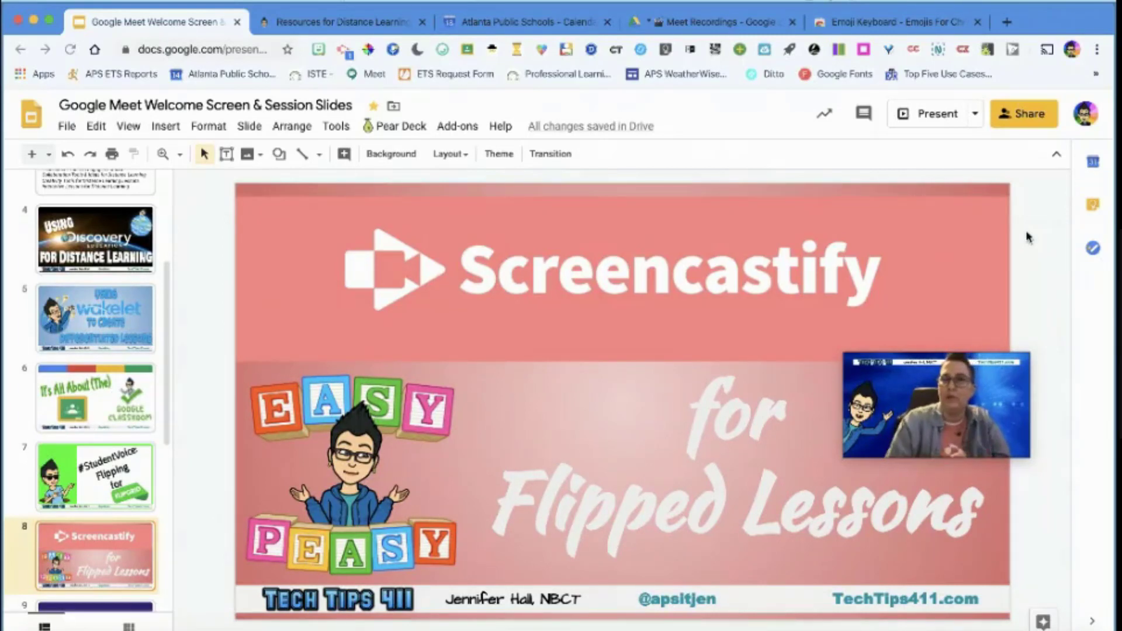
Open the screencastify.com website in a new browser tab
left_click(1003, 22)
type("scre")
key("Return")
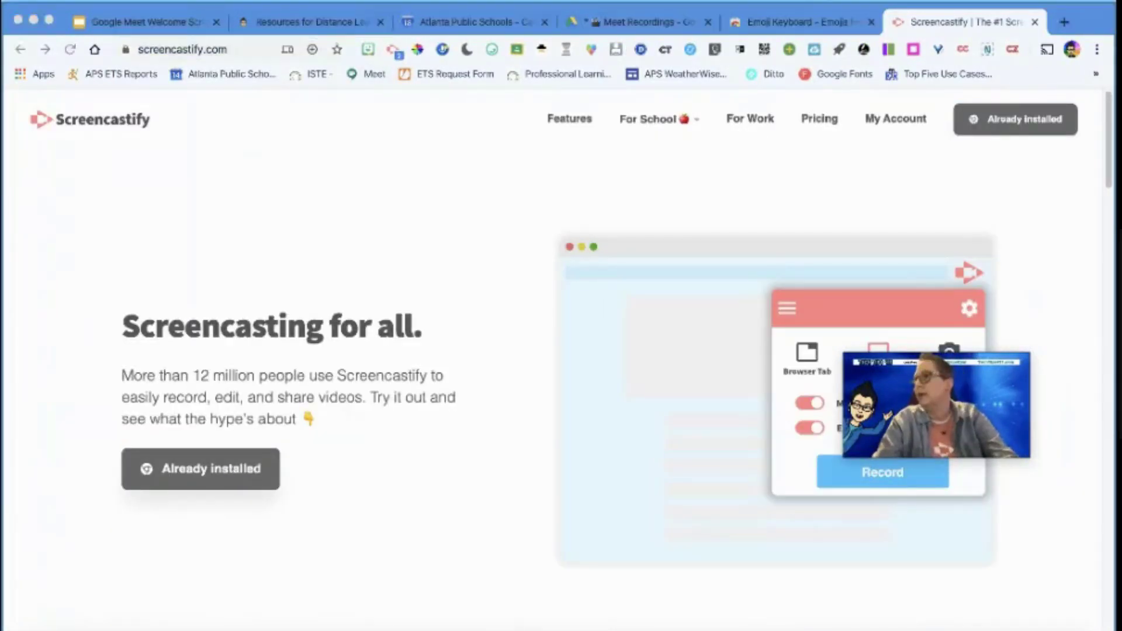
left_click(1064, 22)
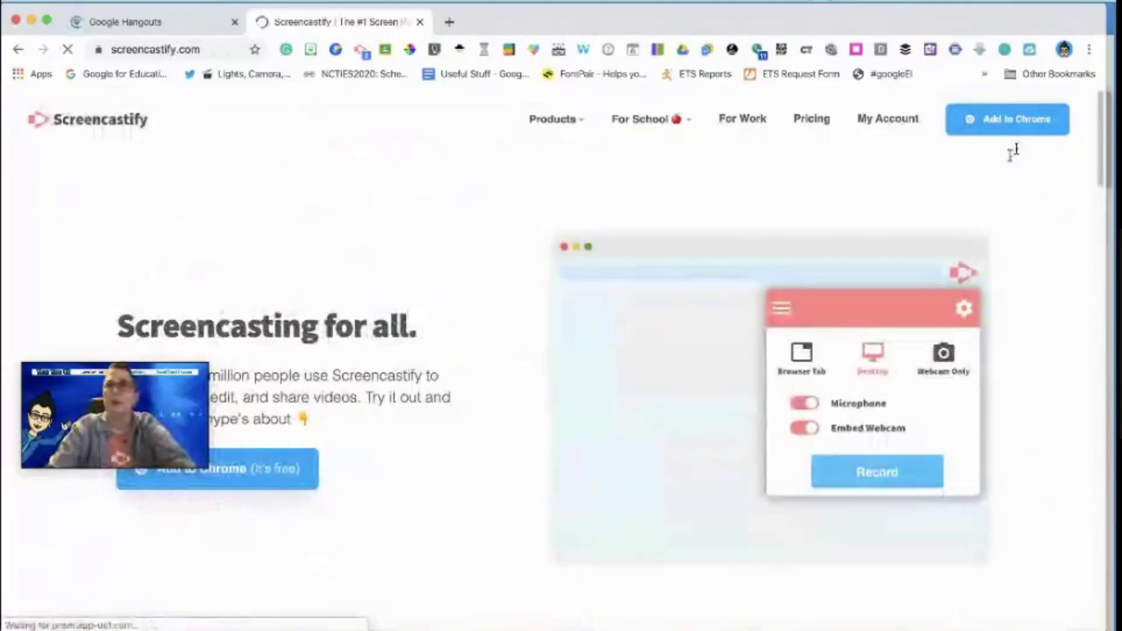
Open the For School courses page on the Screencastify site and look through the certification courses offered
left_click_drag(164, 394, 191, 196)
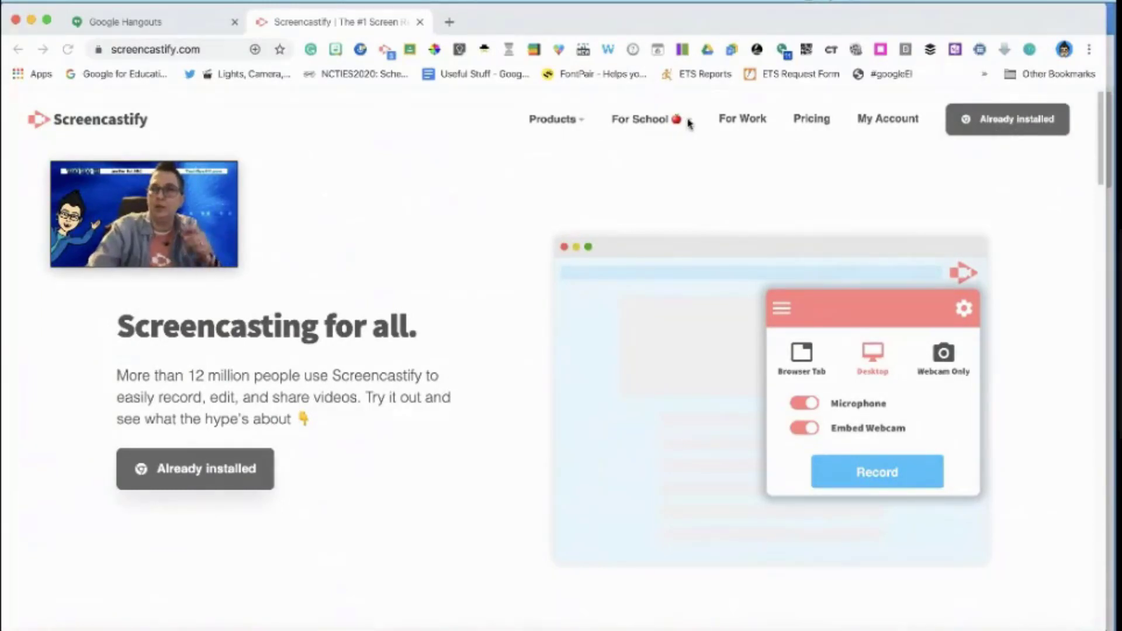
mouse_move(680, 118)
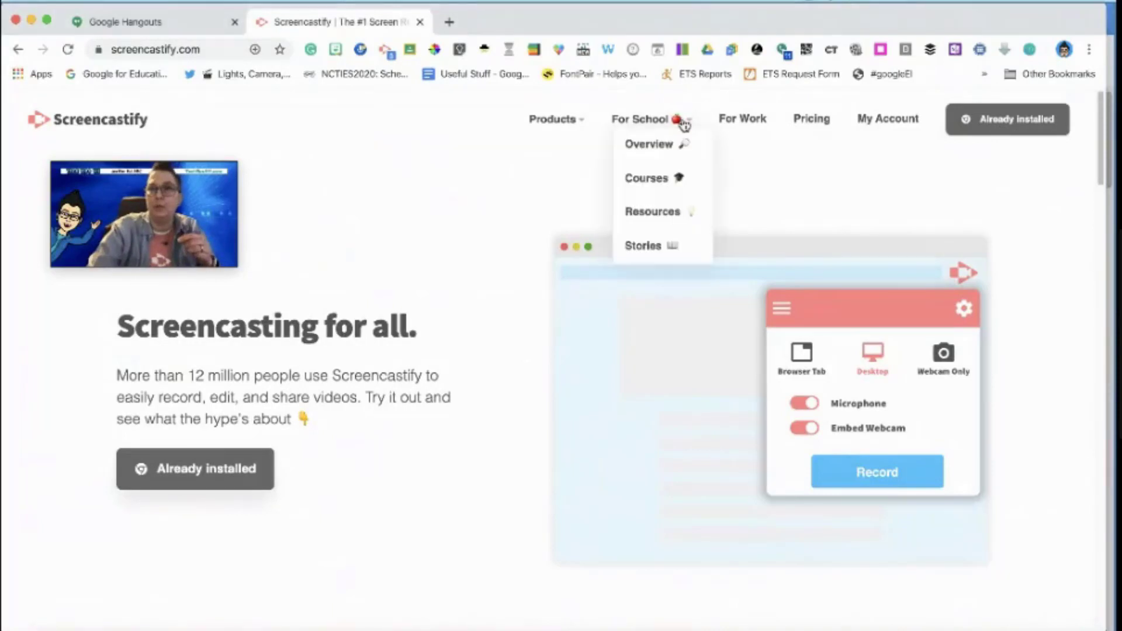
left_click(675, 180)
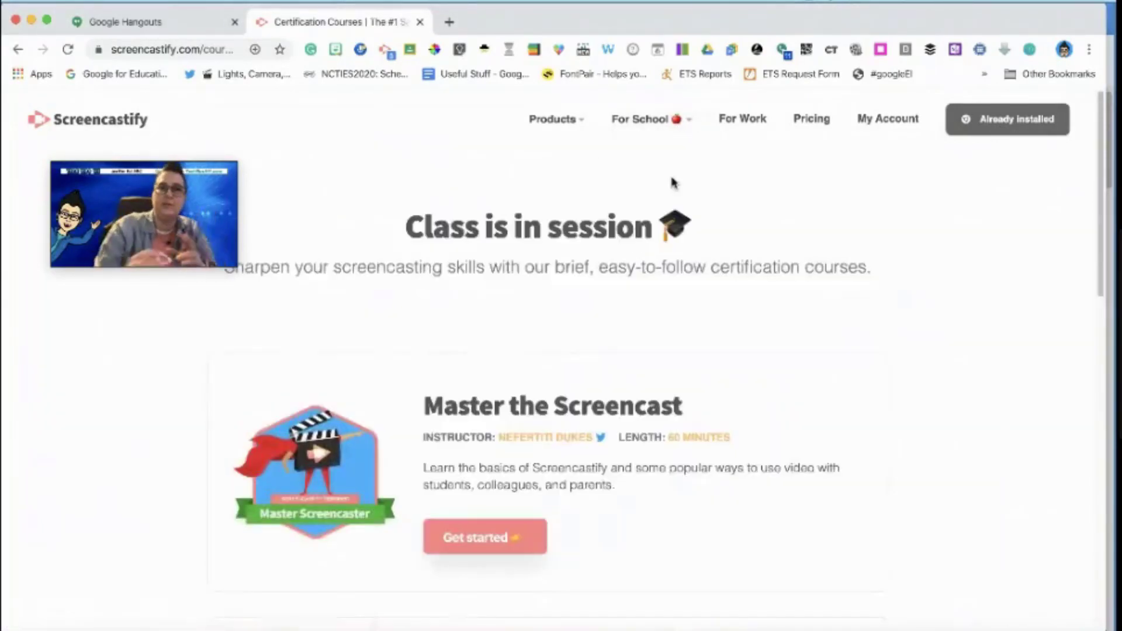
scroll(840, 255, "down", 3)
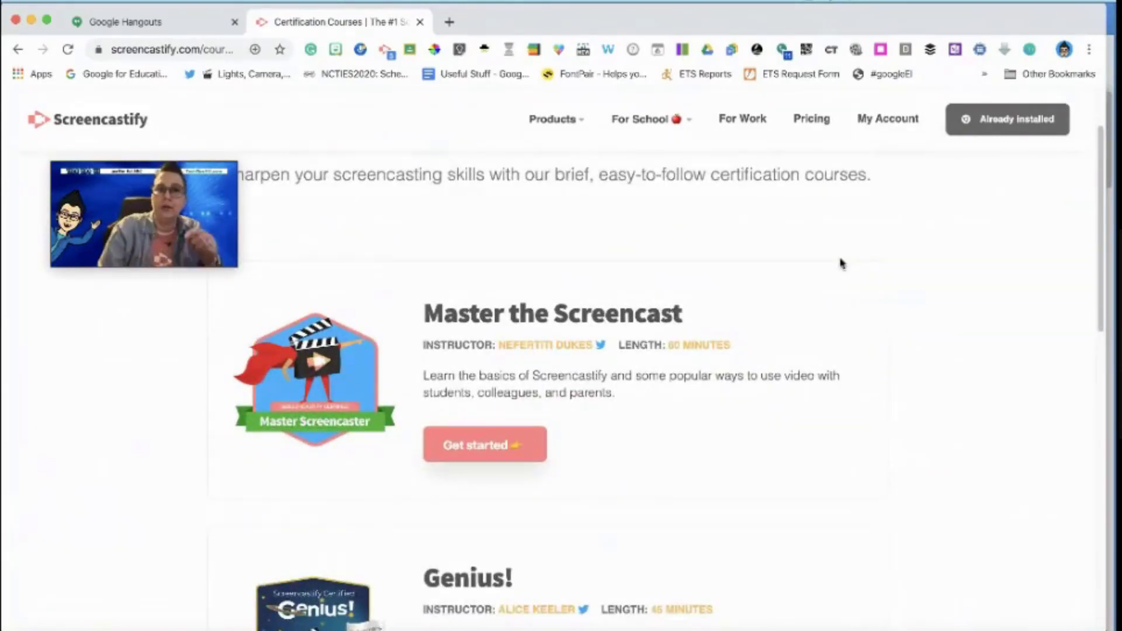
scroll(848, 273, "down", 2)
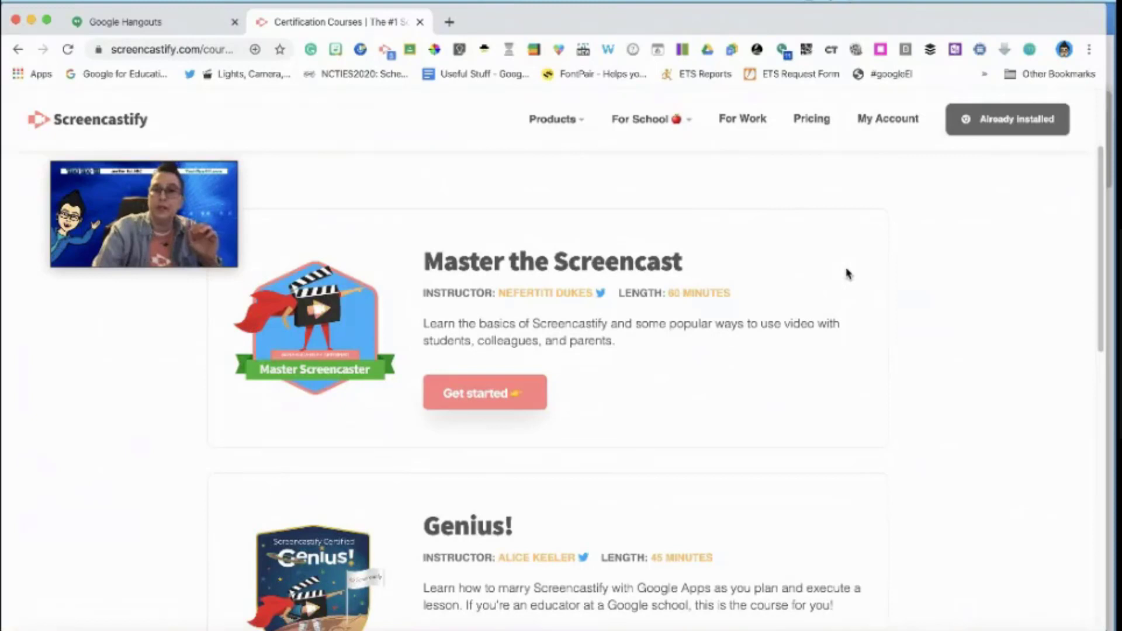
scroll(845, 288, "down", 1)
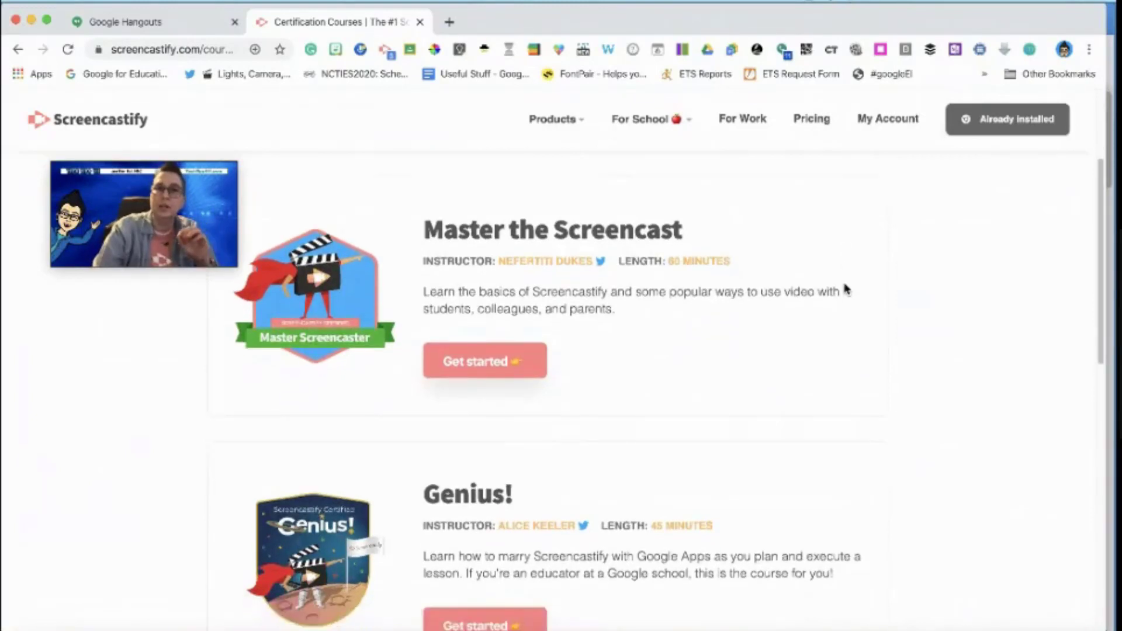
scroll(845, 288, "down", 5)
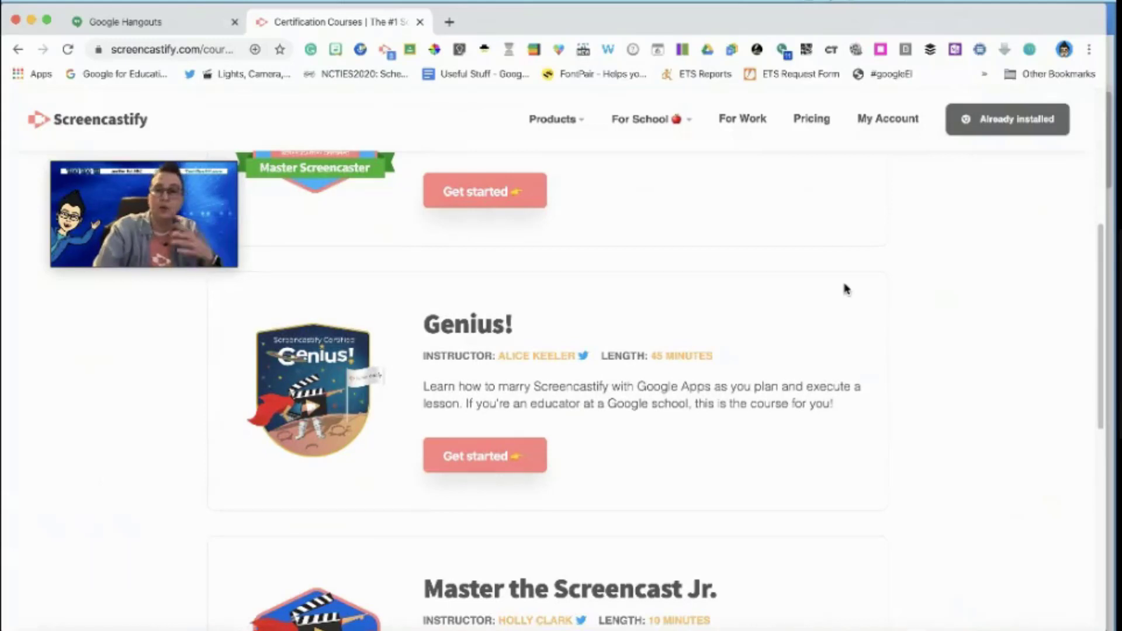
scroll(846, 289, "up", 3)
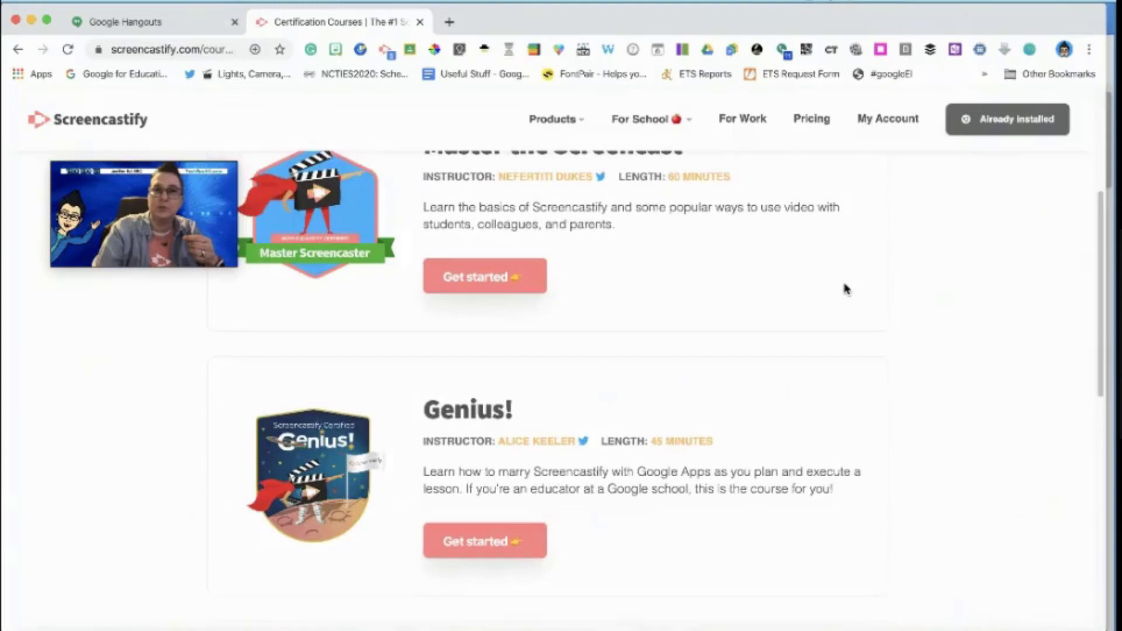
scroll(846, 288, "up", 2)
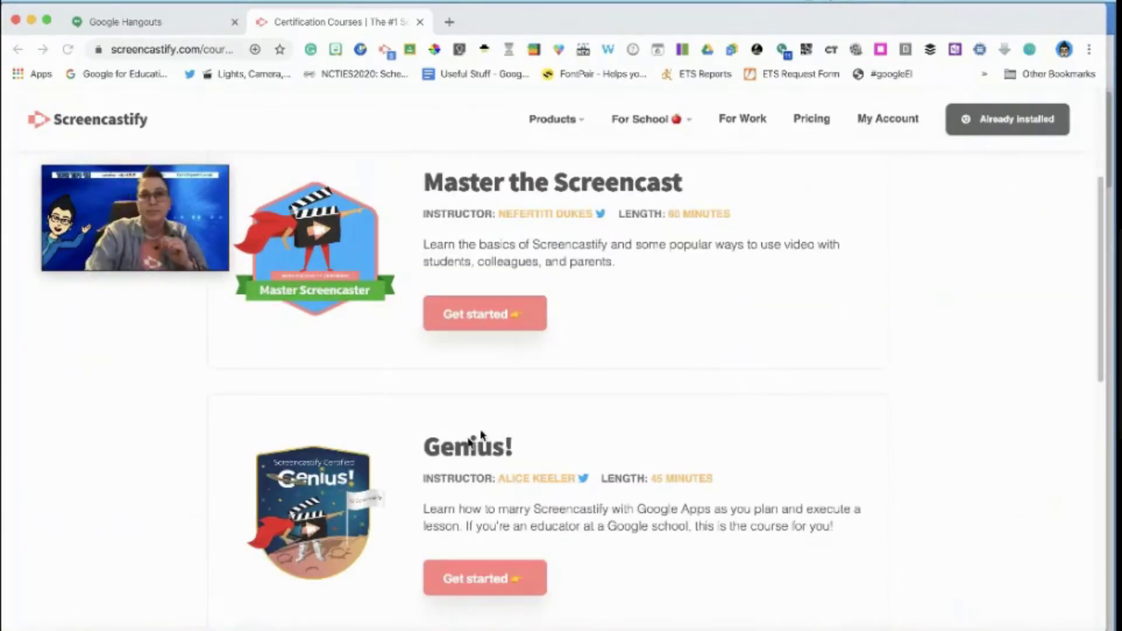
Open techtips411.com in a new tab
mouse_move(684, 127)
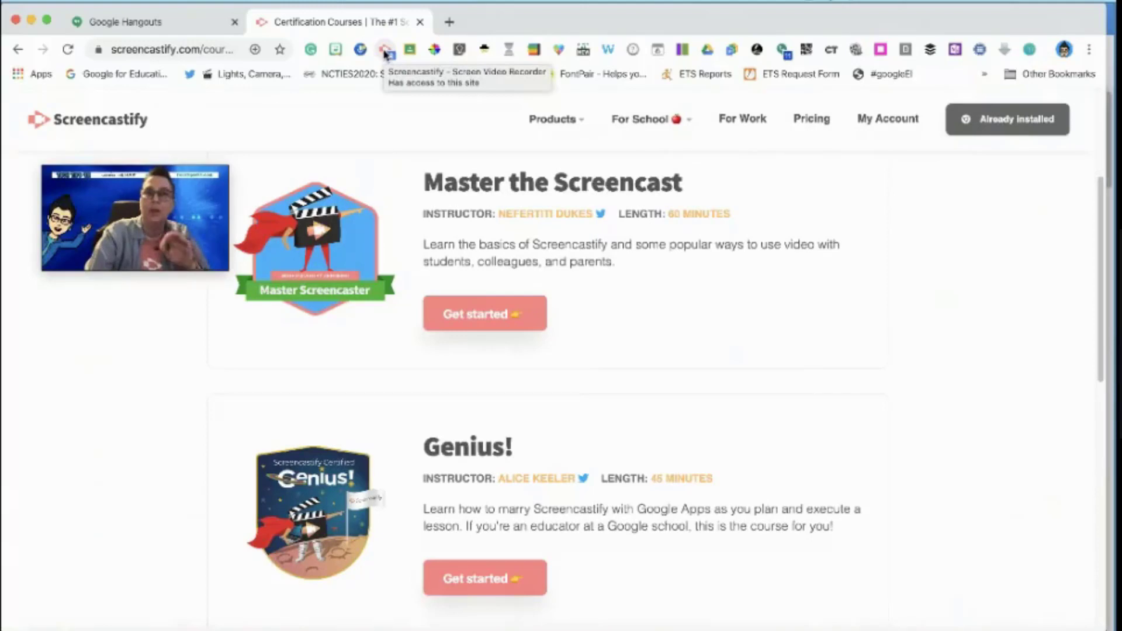
left_click(448, 22)
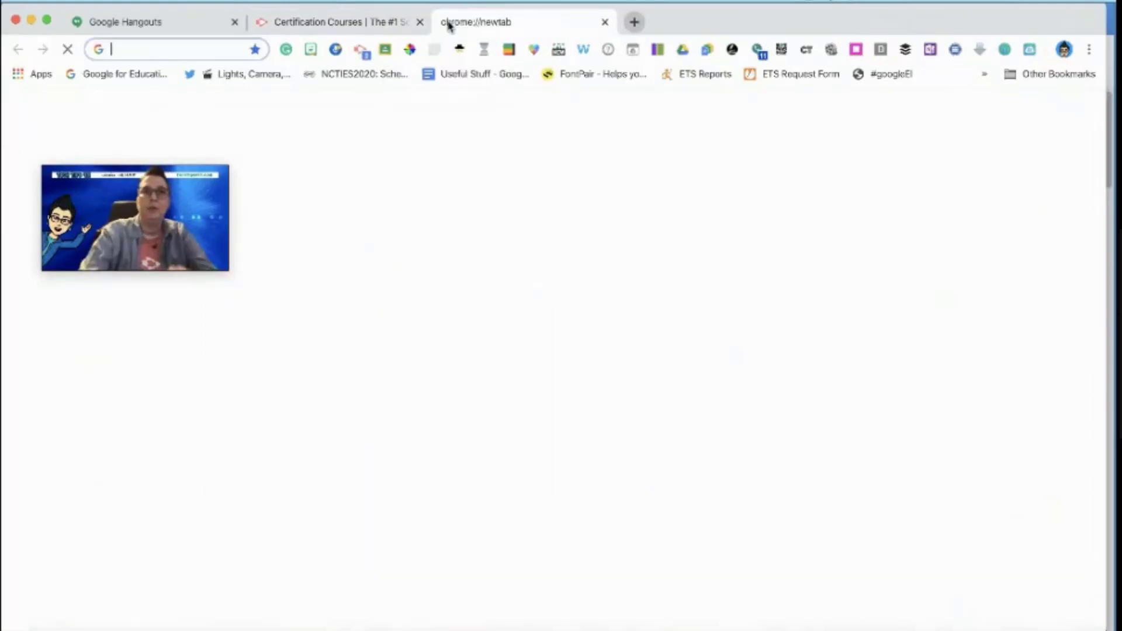
type("t")
key("Return")
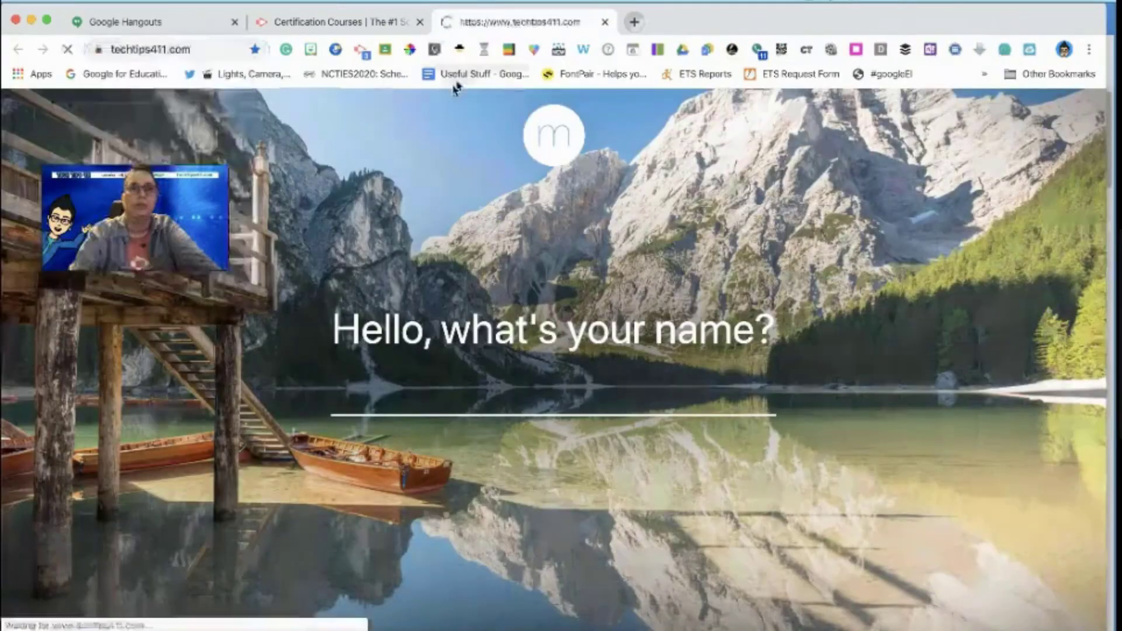
In the Screencastify extension, enable Embed Webcam with the FaceTime camera and reveal the additional recording options
left_click(361, 51)
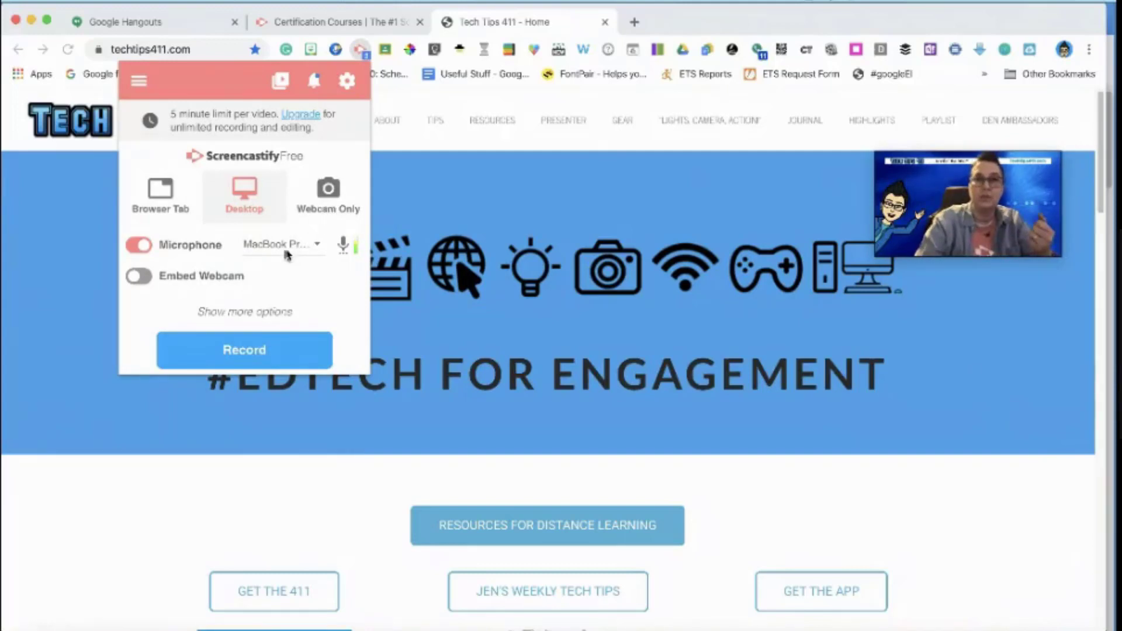
left_click(140, 276)
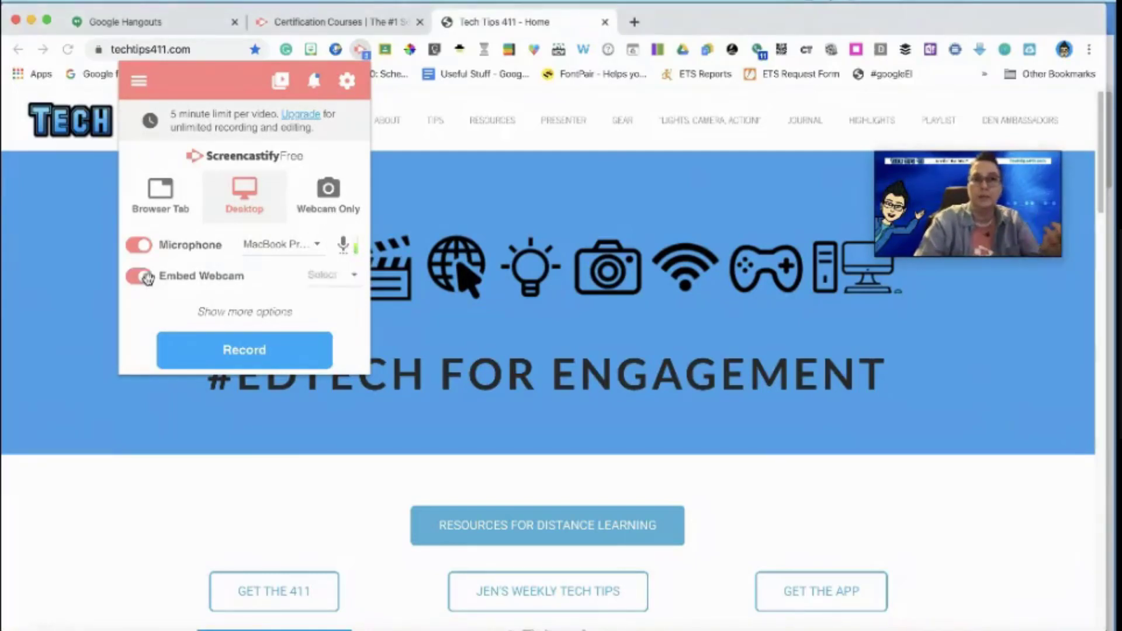
left_click(321, 277)
left_click(309, 283)
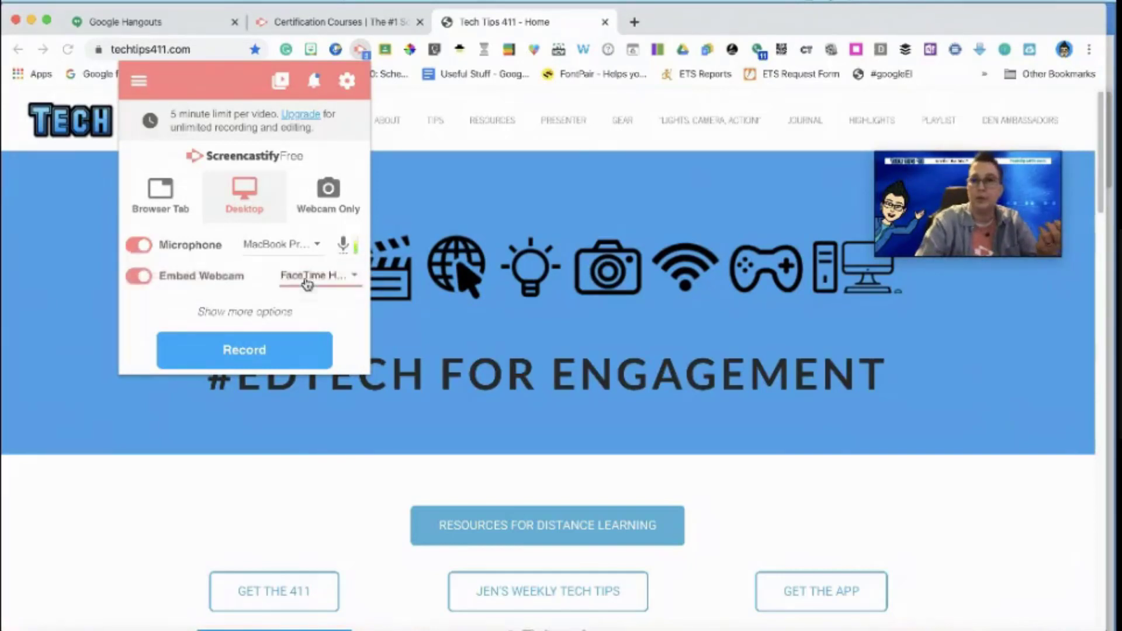
left_click(276, 316)
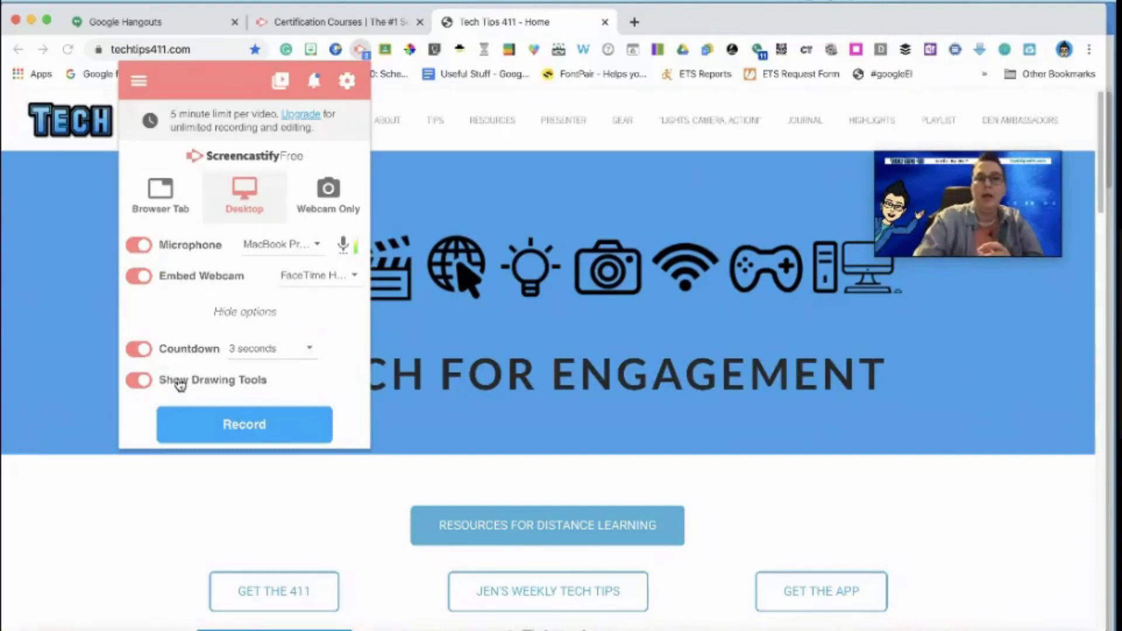
Go from the extension's upgrade offer to the pricing plans and start the Unlimited subscription checkout
left_click(301, 115)
scroll(602, 351, "down", 3)
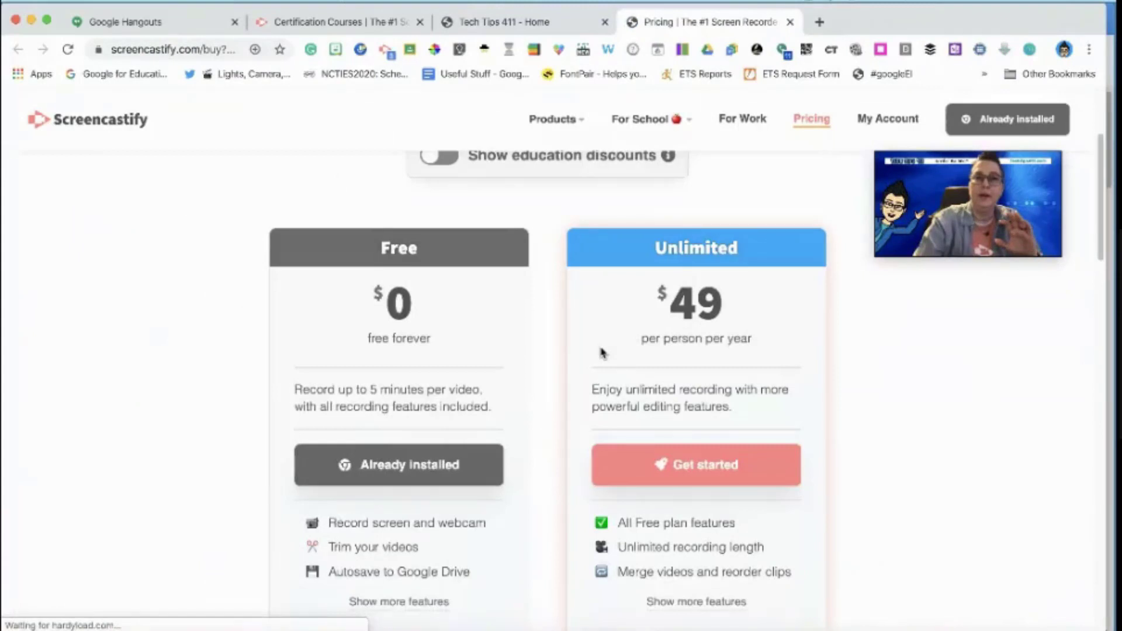
scroll(602, 352, "down", 1)
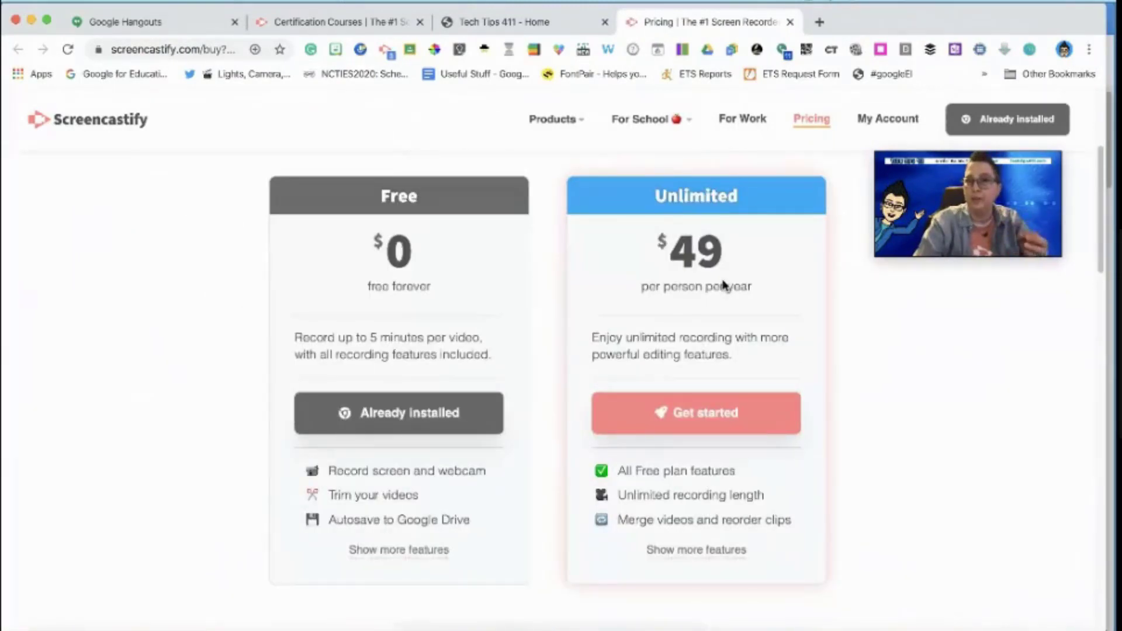
left_click(698, 421)
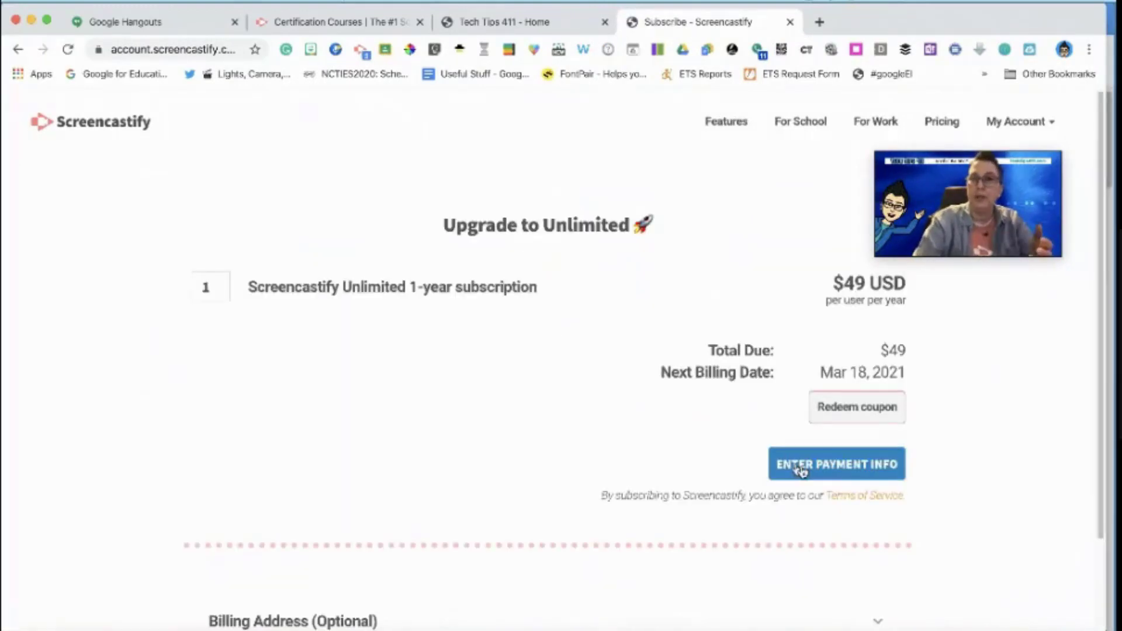
Redeem the coupon code CAST_COVID on the Unlimited 1-year subscription
left_click(877, 408)
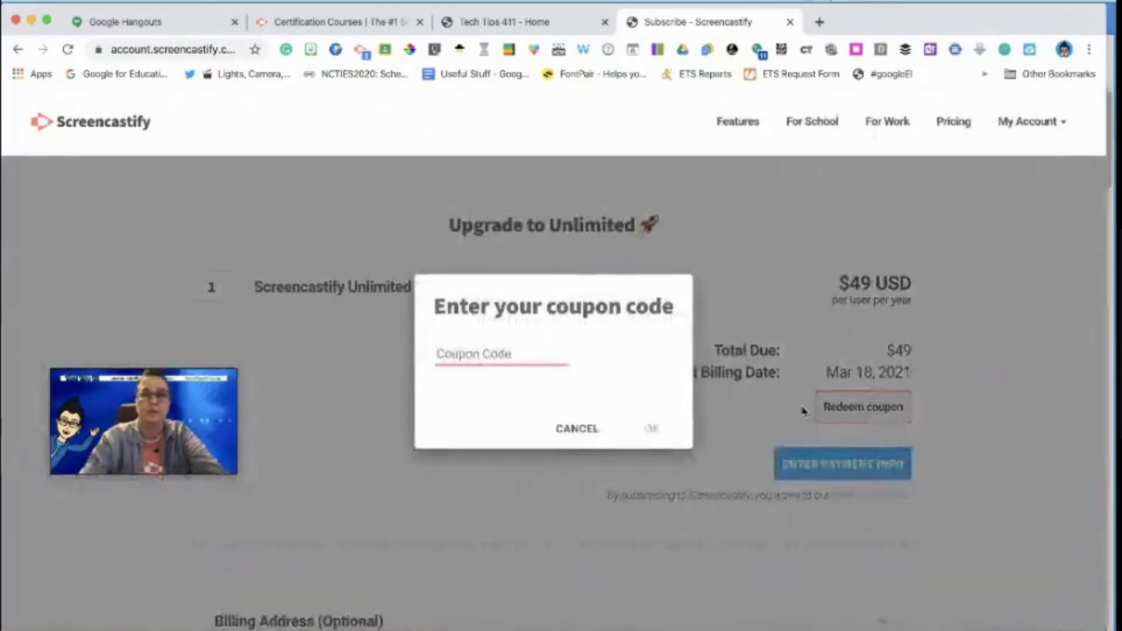
type("Cast")
key("BackSpace")
key("BackSpace")
key("BackSpace")
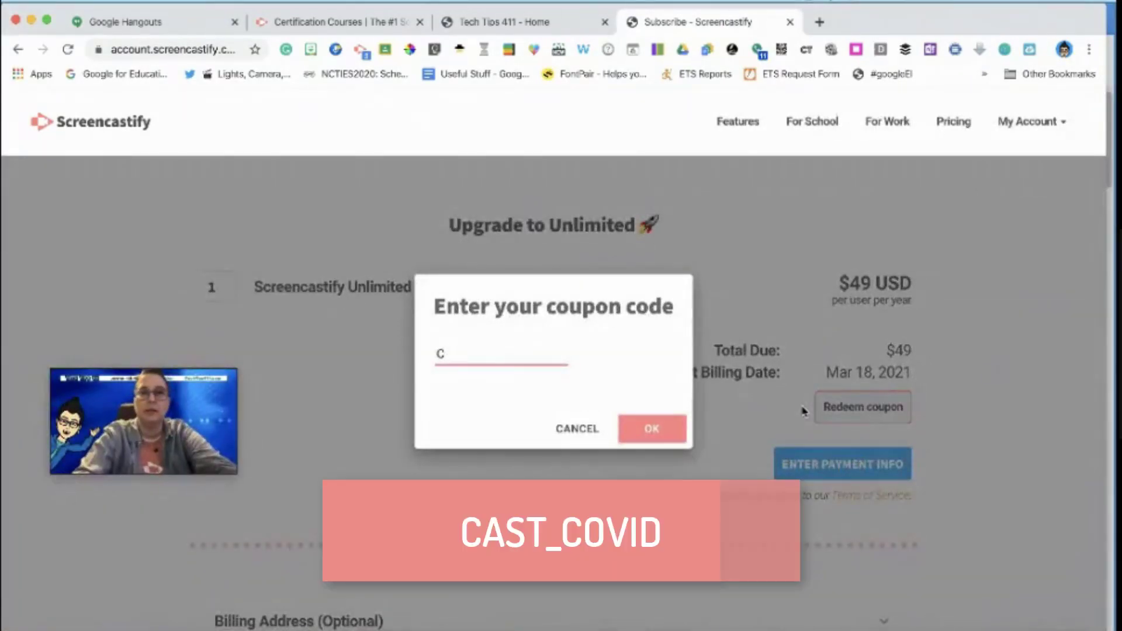
type("AT")
key("BackSpace")
type("S")
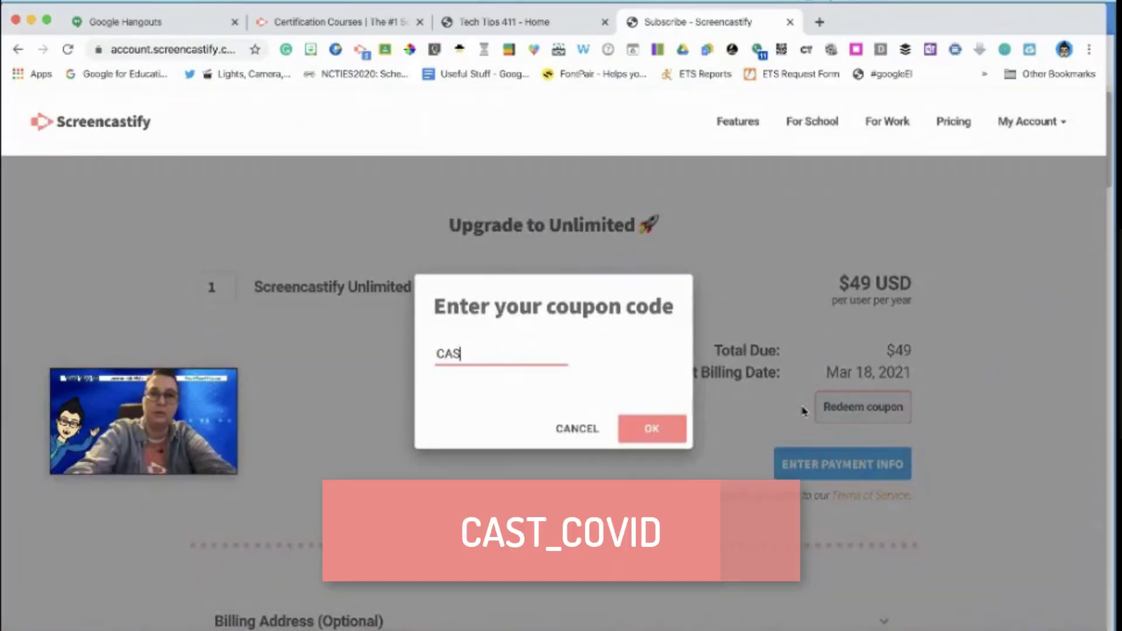
type("T_COVID")
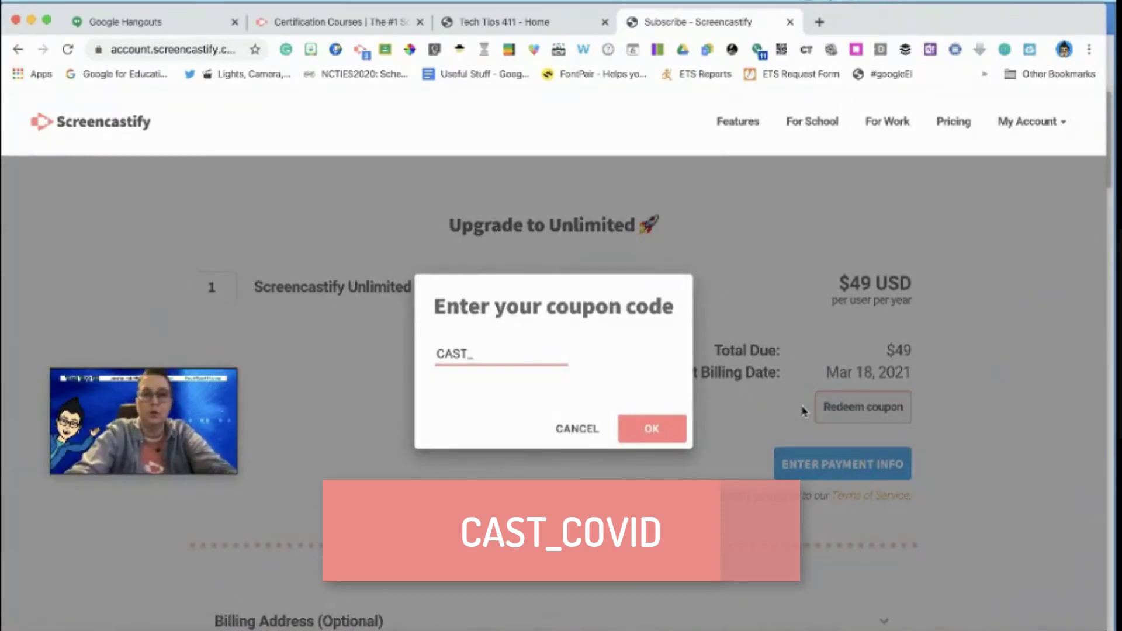
key("super+a")
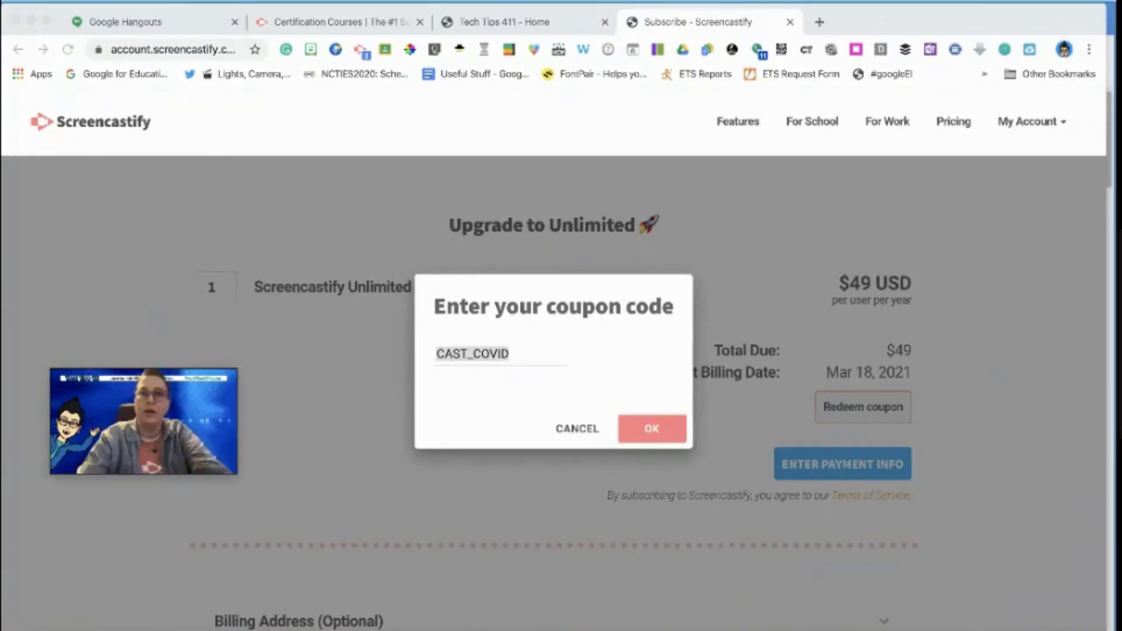
left_click(653, 433)
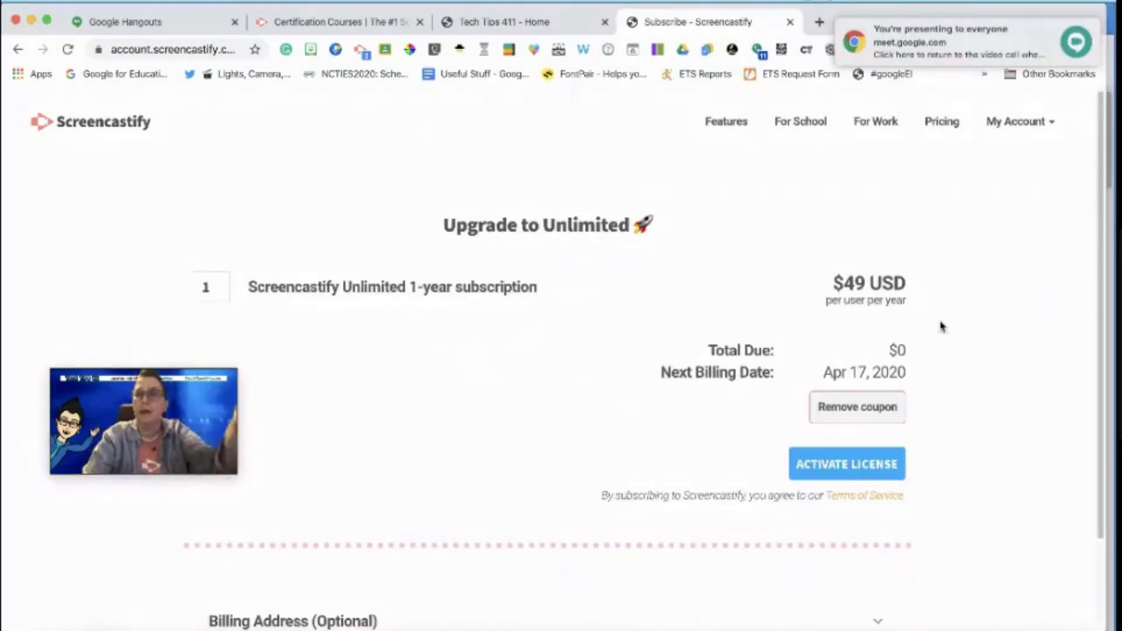
Activate the Unlimited licence and open the Screencastify User Guide
left_click(854, 465)
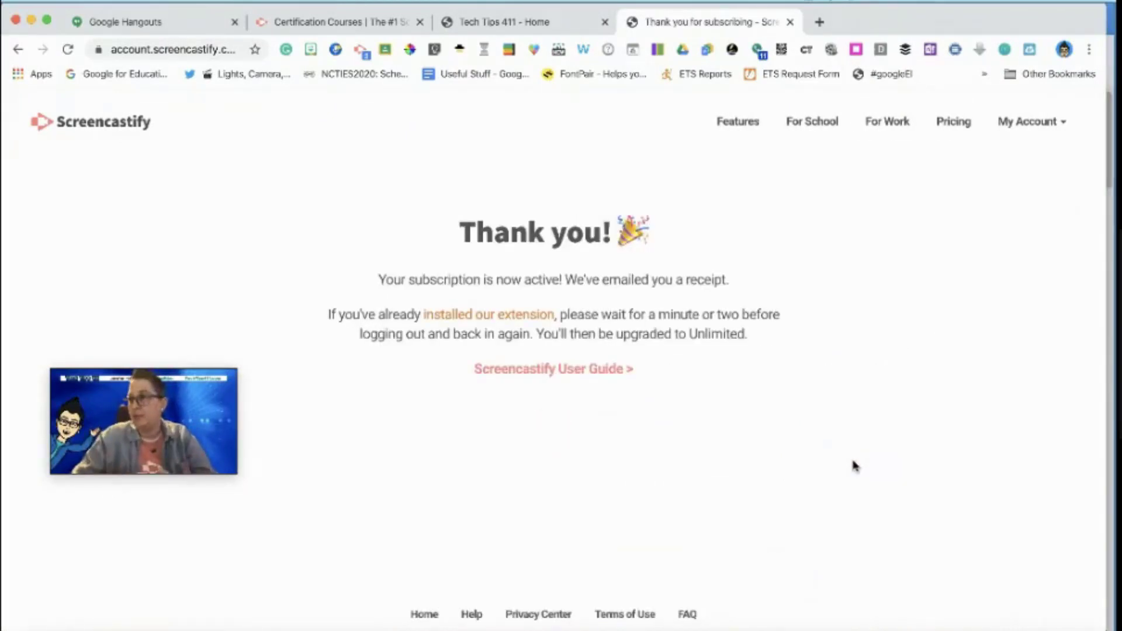
left_click(563, 371)
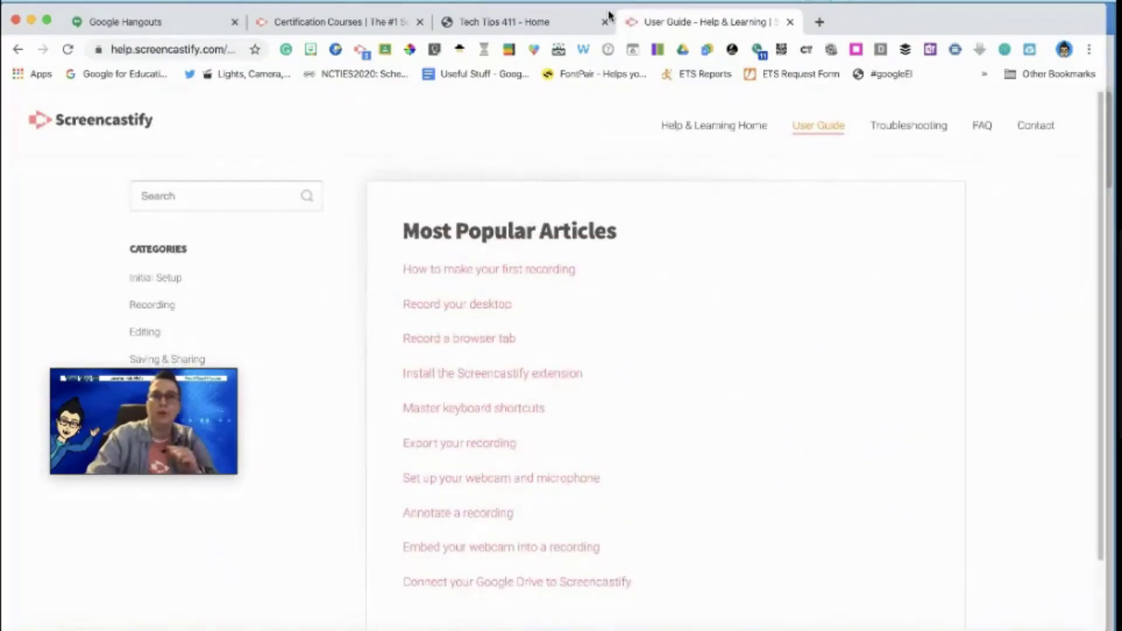
Return to the Tech Tips 411 page and start a Screencastify desktop recording that shares Screen 1
left_click(538, 21)
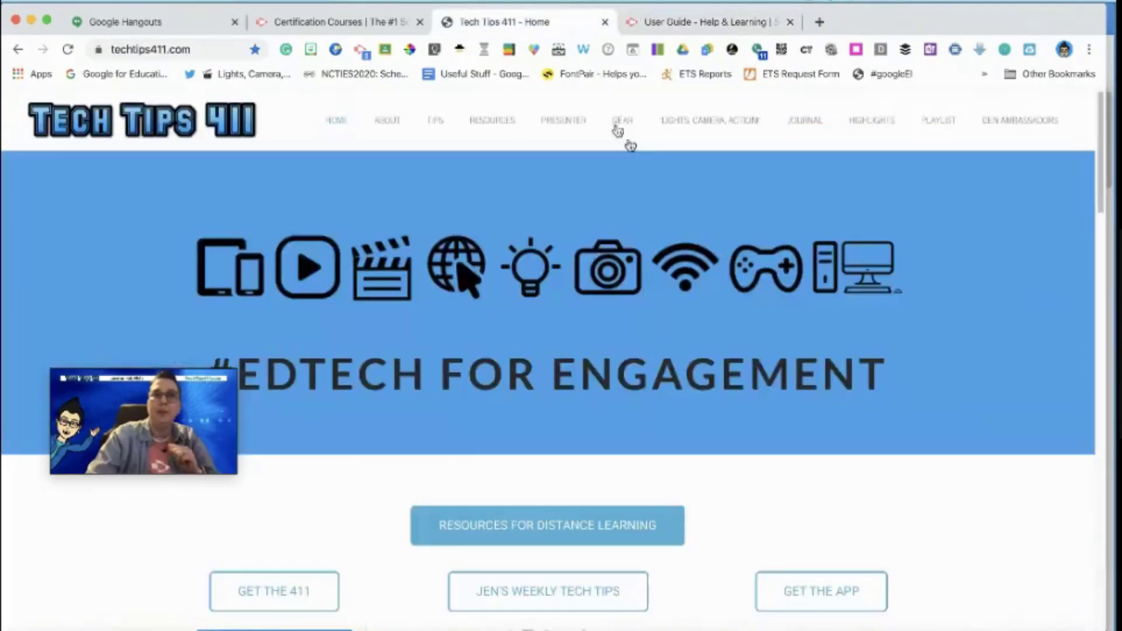
left_click(362, 53)
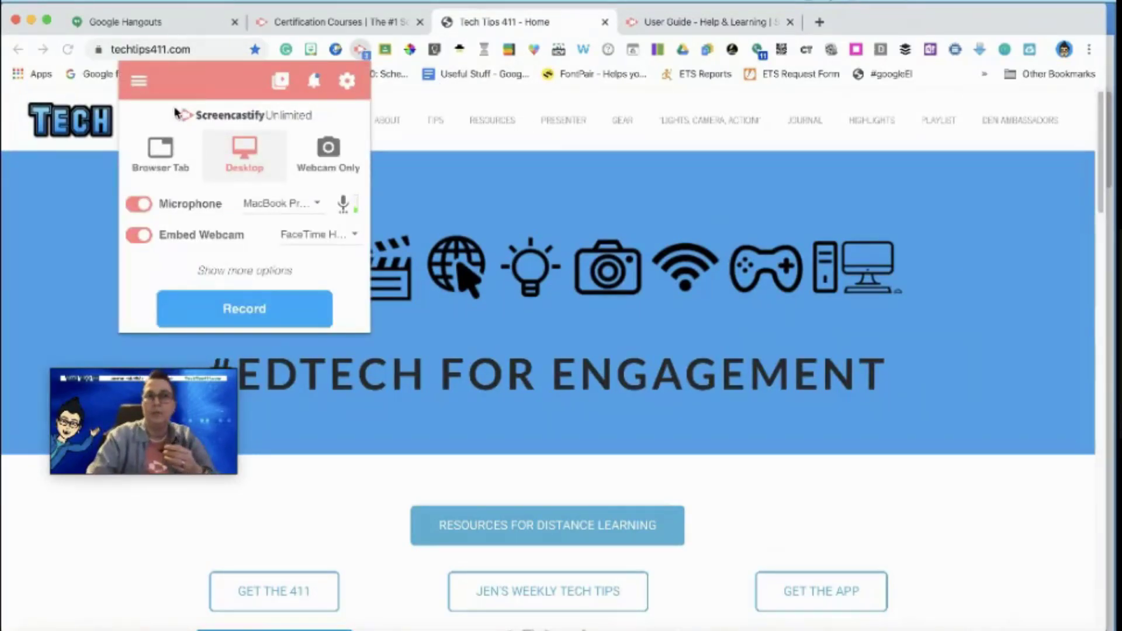
mouse_move(168, 416)
left_click_drag(168, 416, 148, 523)
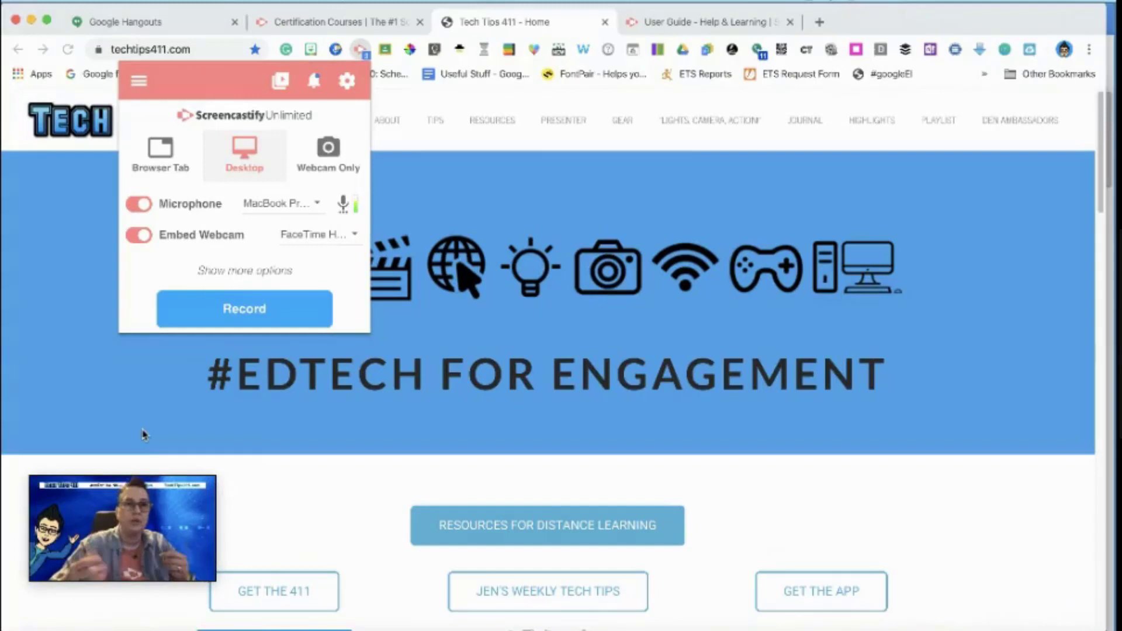
left_click(264, 313)
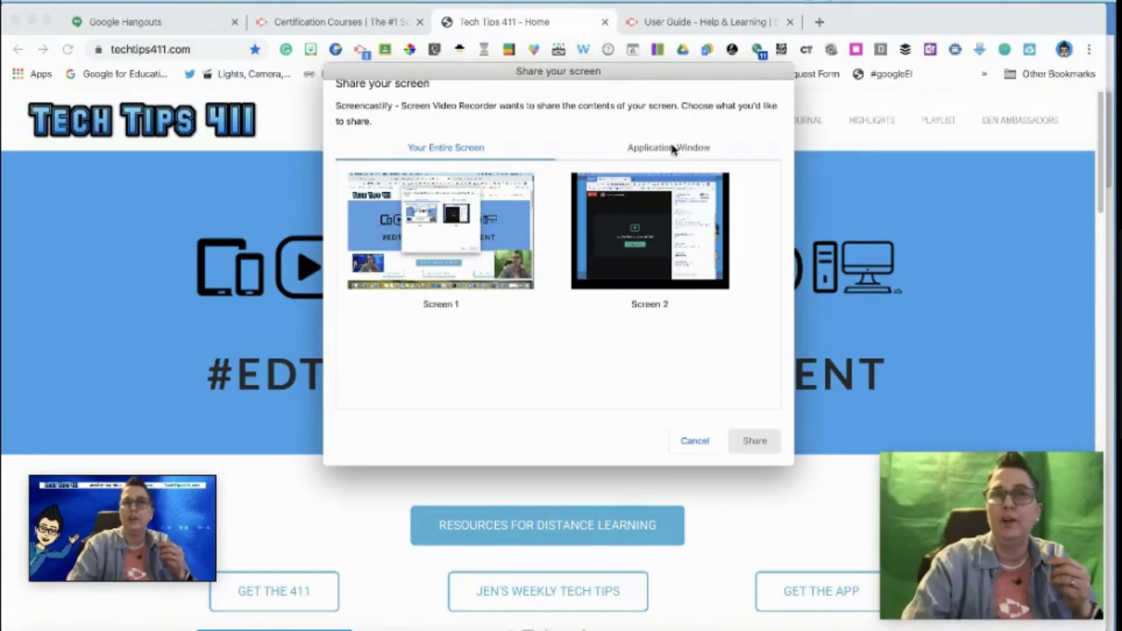
left_click(467, 230)
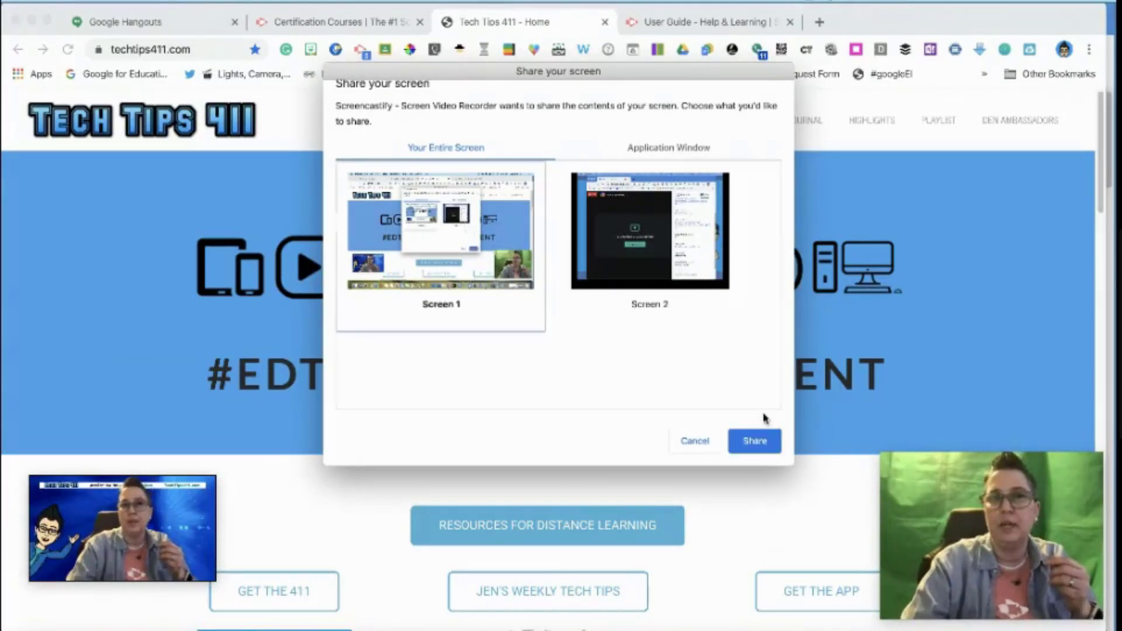
left_click(761, 442)
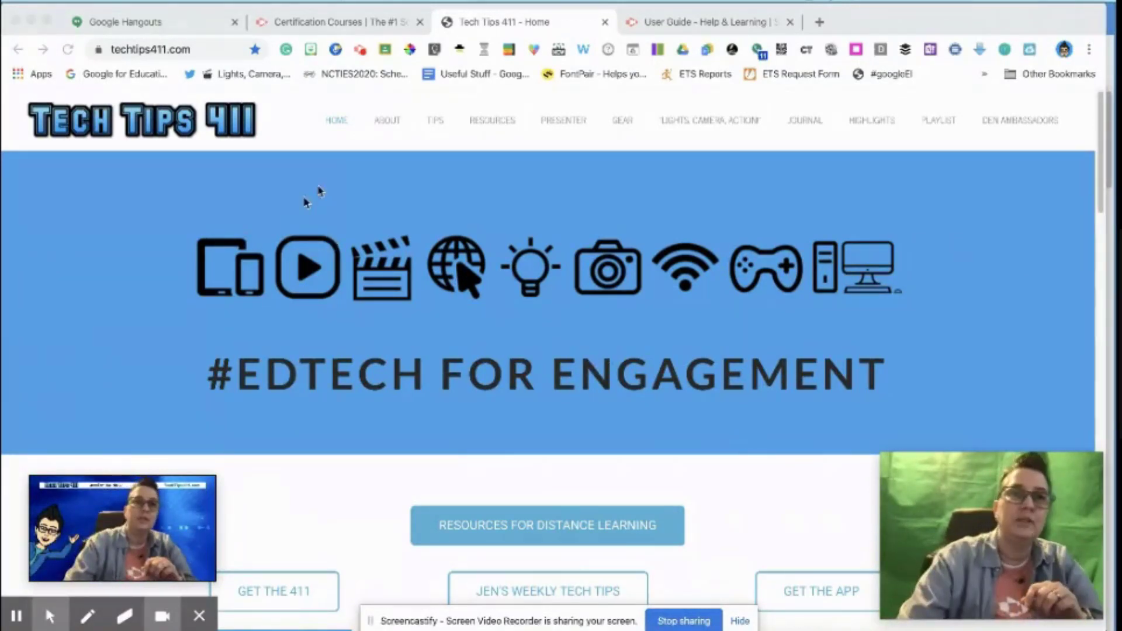
Visit the About and weekly Tips pages of Tech Tips 411, and return to the Screencastify certification courses page
left_click(388, 128)
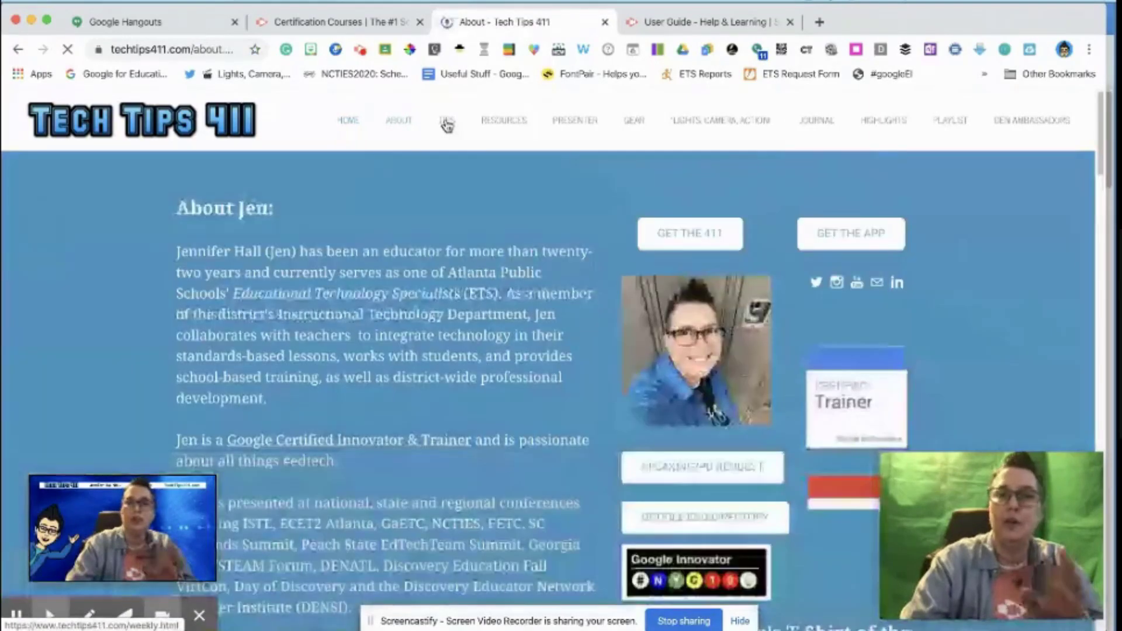
left_click(446, 125)
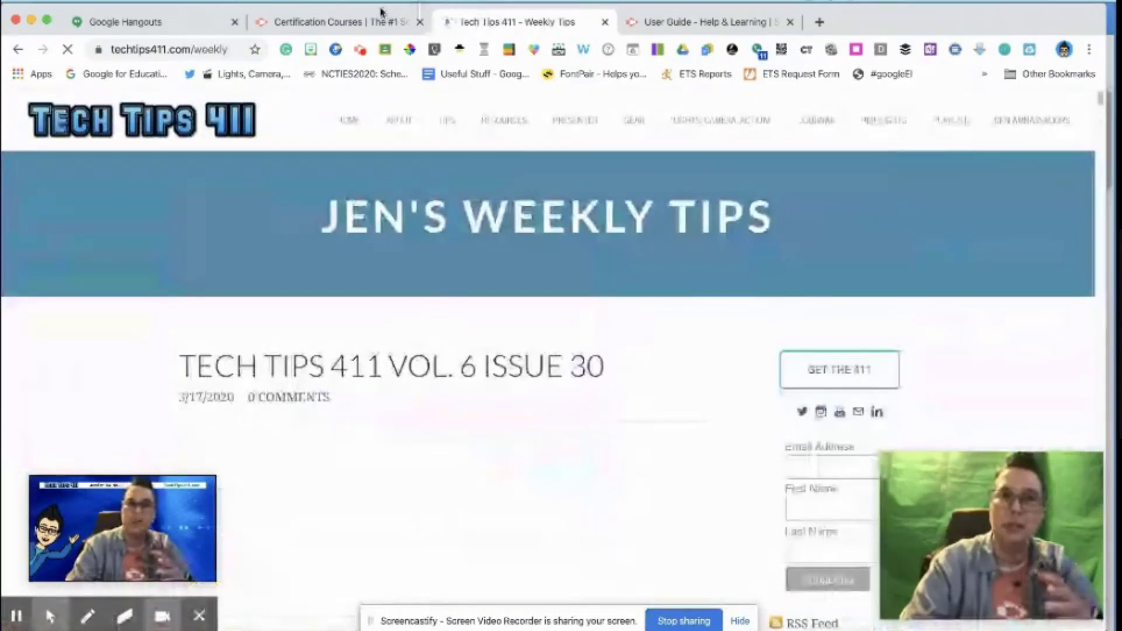
left_click(374, 22)
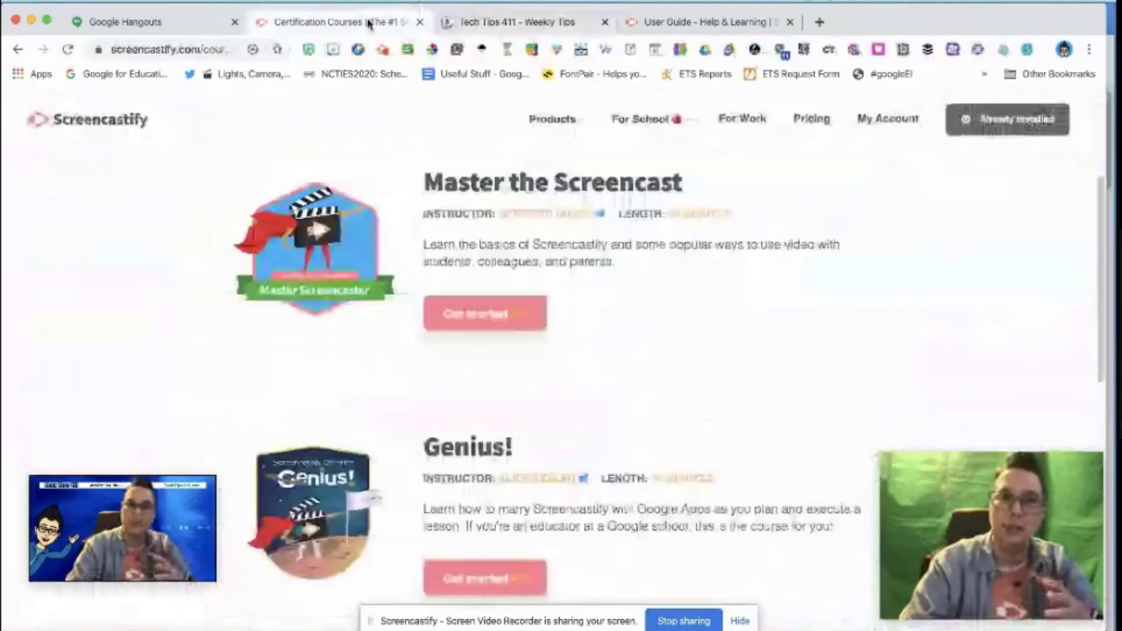
Pause and resume the desktop recording from the Screencastify extension, and dismiss its popup
left_click(384, 49)
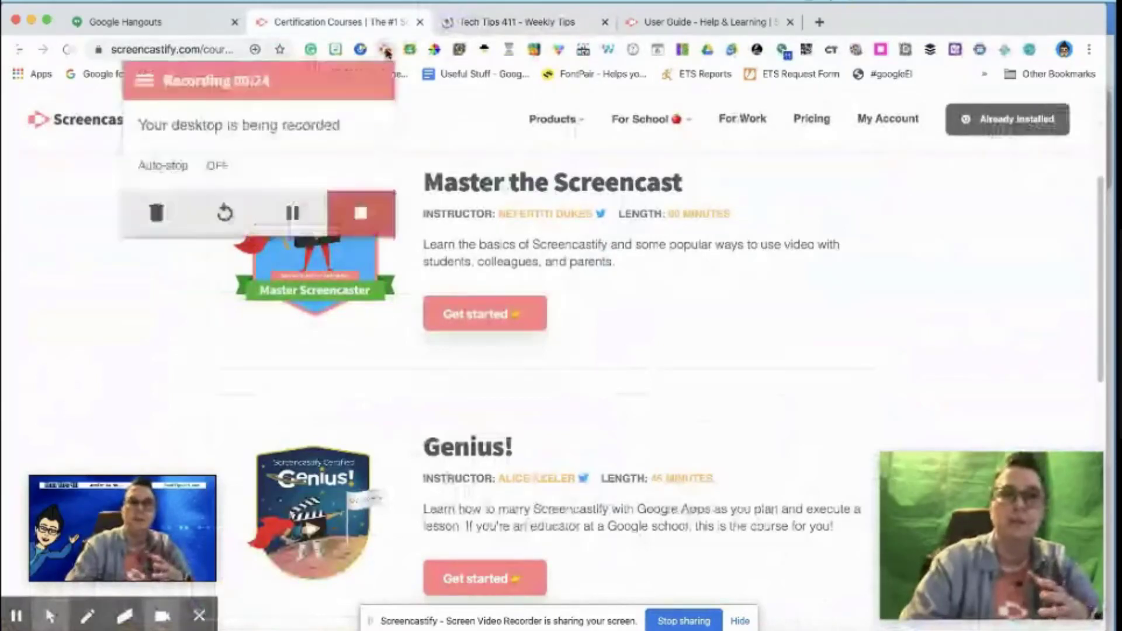
left_click(293, 215)
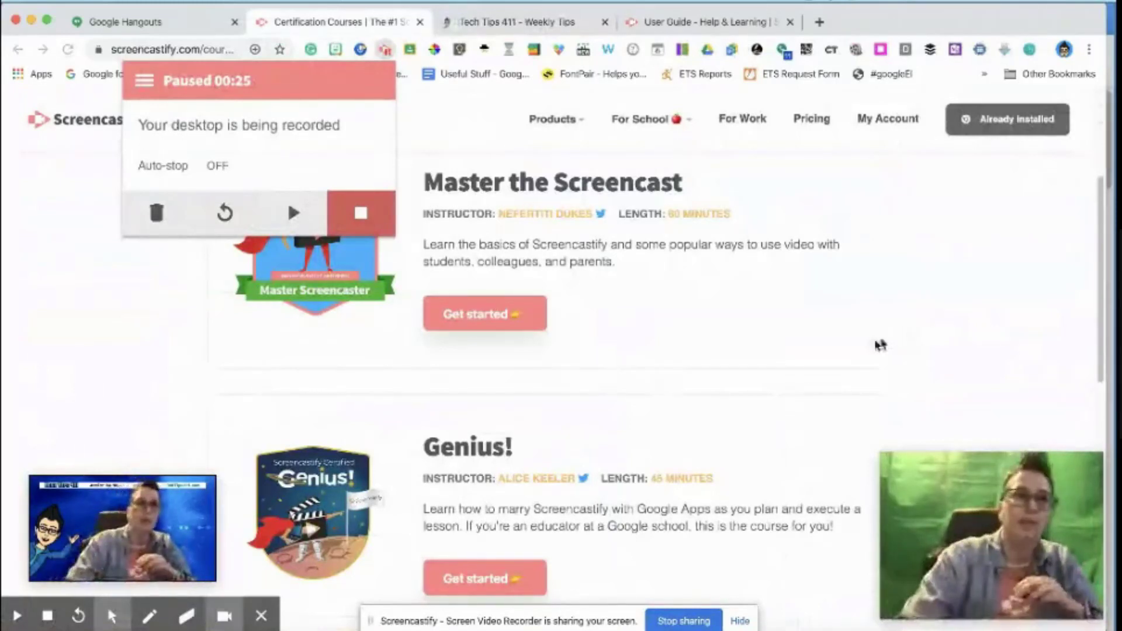
left_click(293, 217)
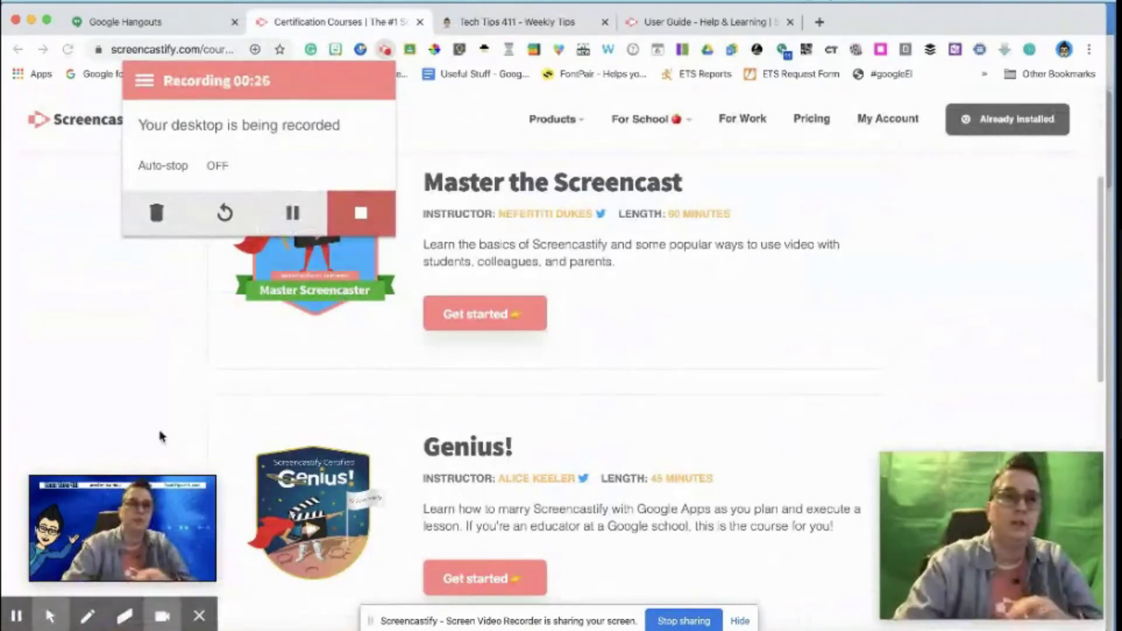
left_click(125, 366)
Move the floating webcam meeting window up, clear of the recording toolbar
mouse_move(166, 621)
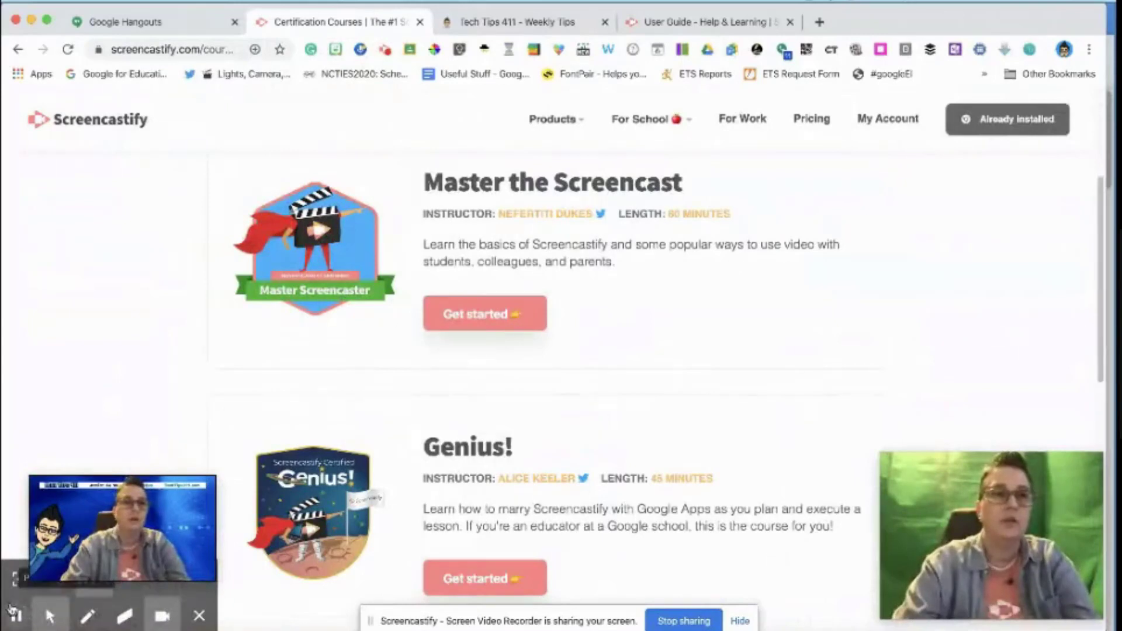
left_click(176, 500)
left_click_drag(174, 498, 173, 271)
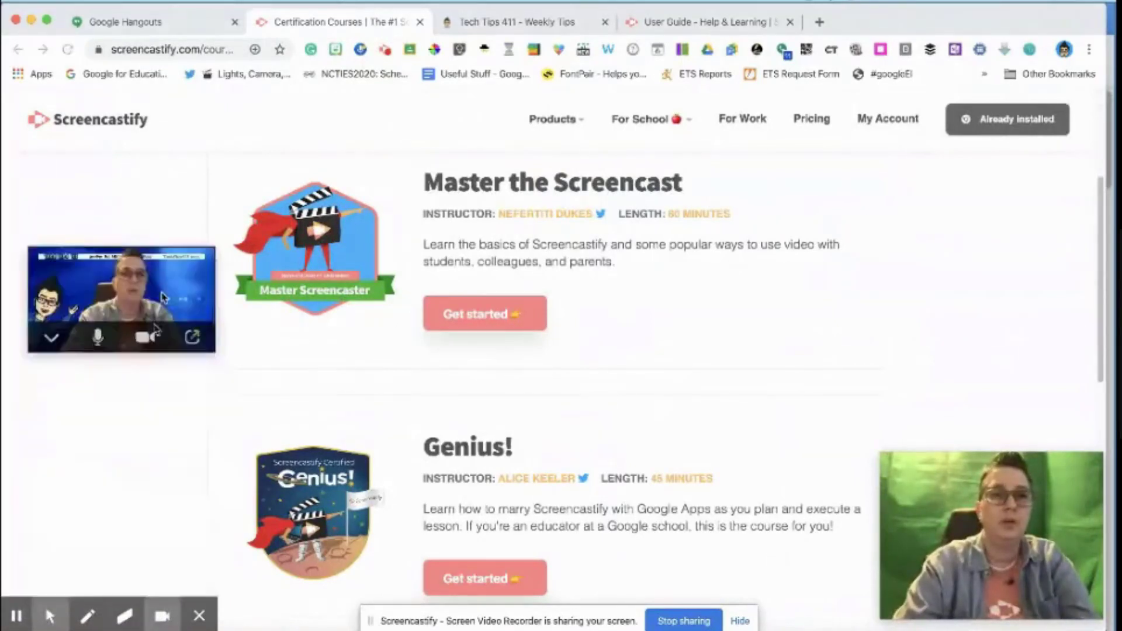
Circle the Genius! and Master the Screencast course headings with the red annotation pen
left_click(87, 620)
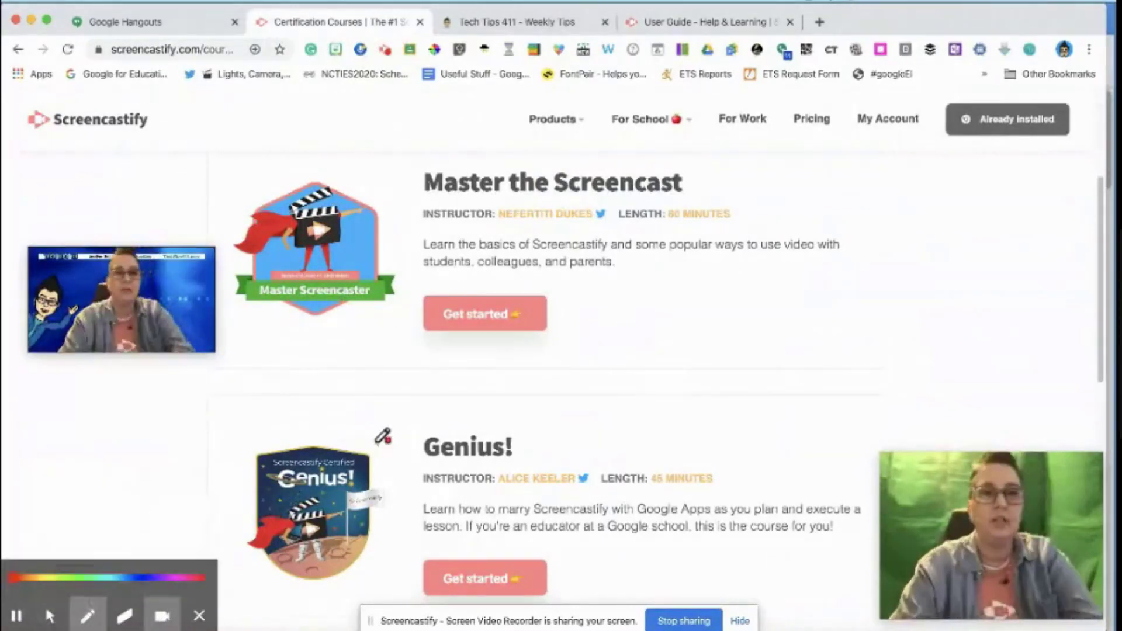
mouse_move(349, 403)
left_mouse_down()
mouse_move(307, 404)
mouse_move(254, 473)
mouse_move(341, 515)
mouse_move(597, 528)
mouse_move(715, 415)
mouse_move(619, 393)
mouse_move(344, 395)
left_mouse_up()
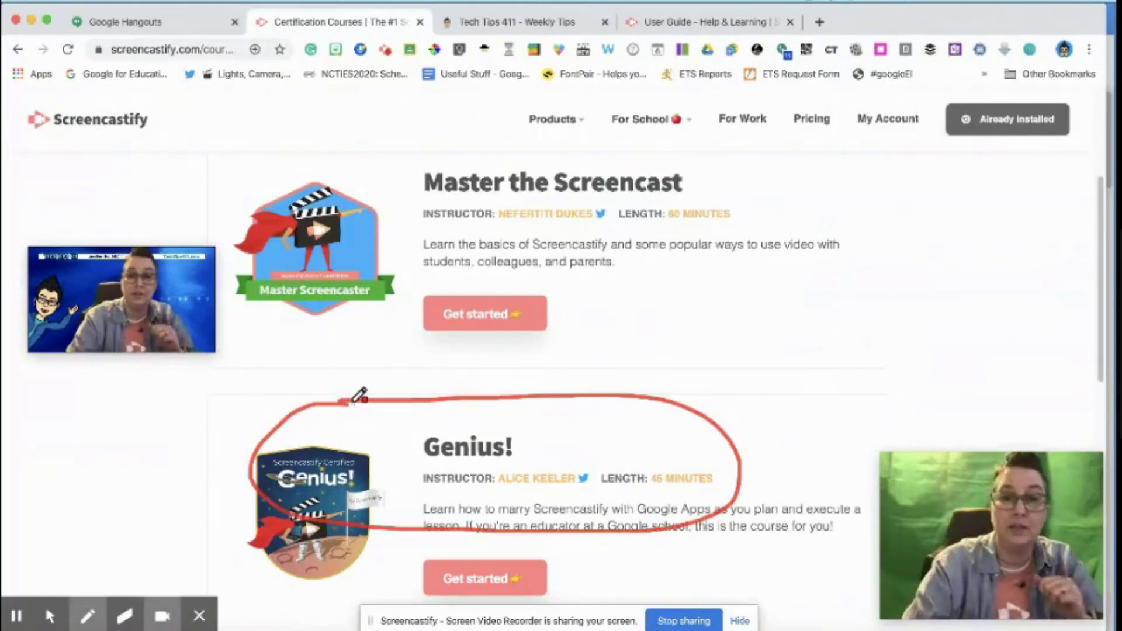
mouse_move(391, 154)
left_mouse_down()
mouse_move(392, 209)
mouse_move(436, 273)
mouse_move(563, 328)
mouse_move(748, 263)
mouse_move(690, 136)
mouse_move(507, 127)
mouse_move(392, 150)
left_mouse_up()
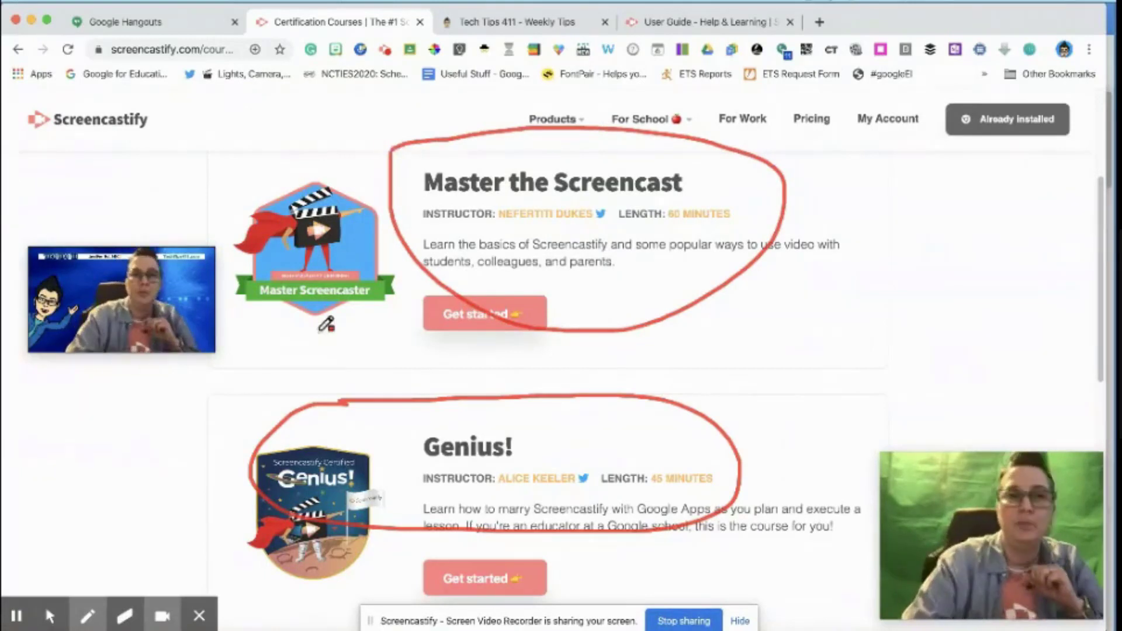
Pause and resume the recording from the annotation toolbar, and switch the embedded webcam off and back on
left_click(16, 618)
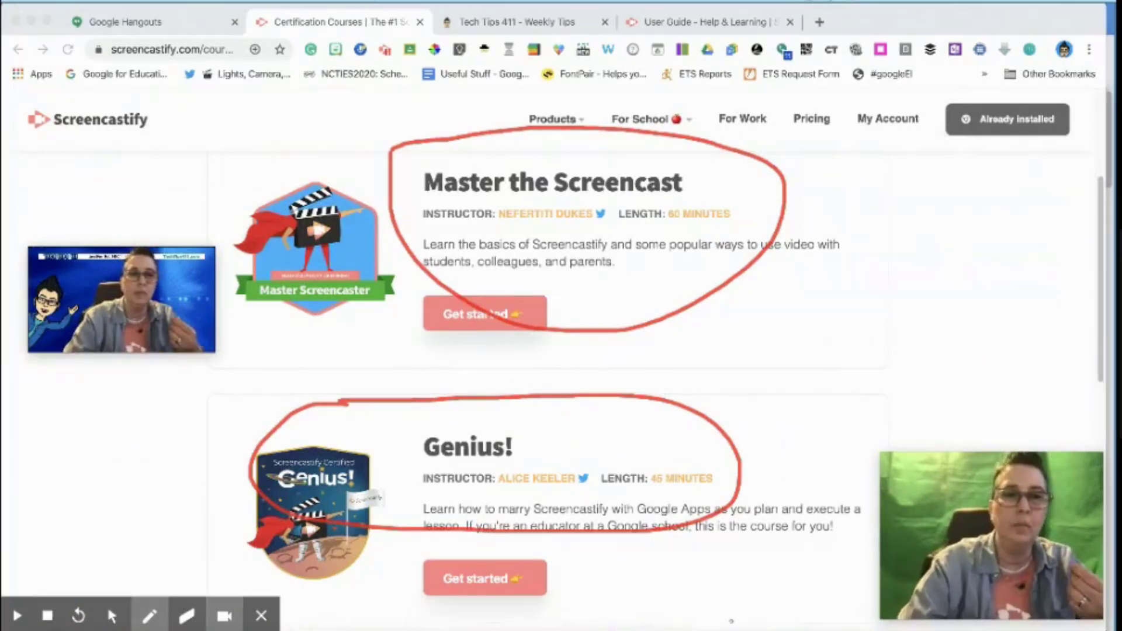
left_click(187, 623)
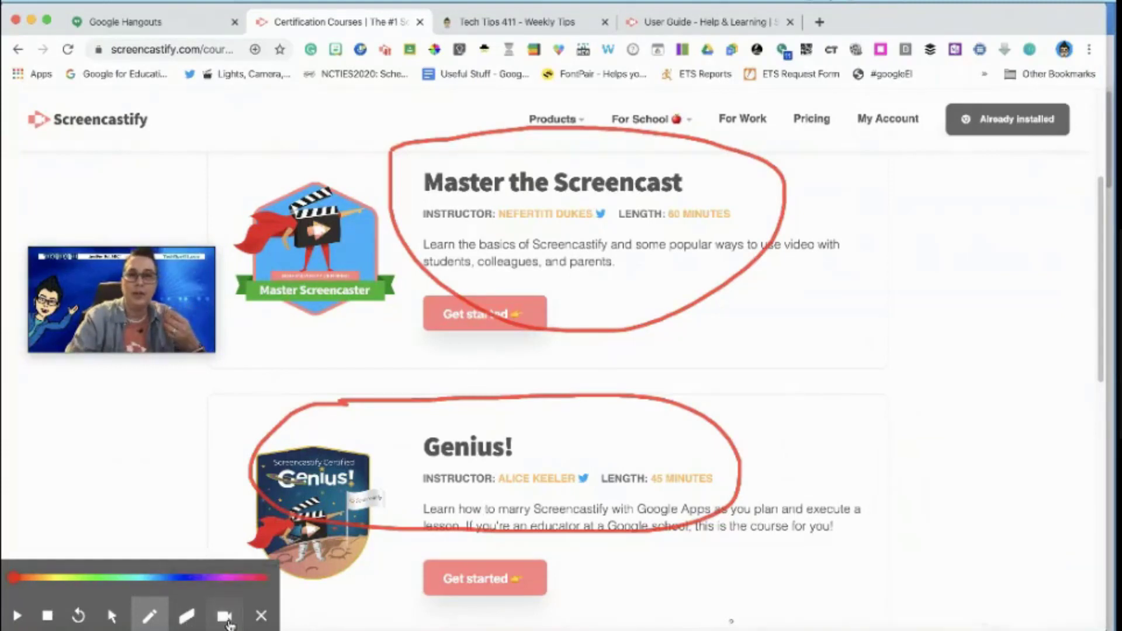
left_click(228, 623)
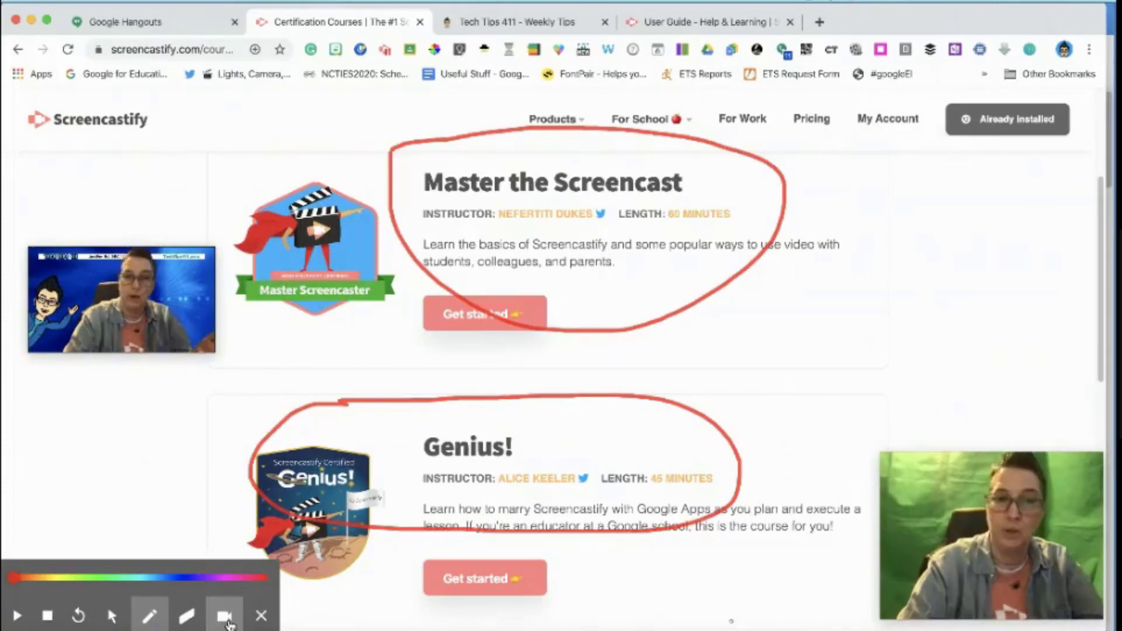
left_click(23, 618)
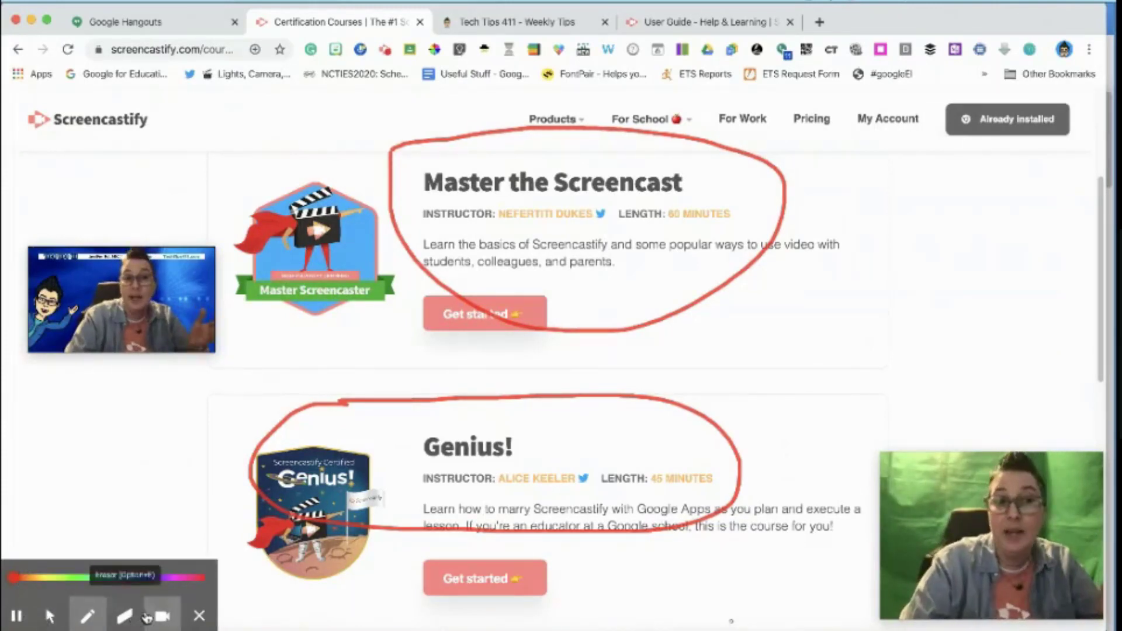
left_click(162, 619)
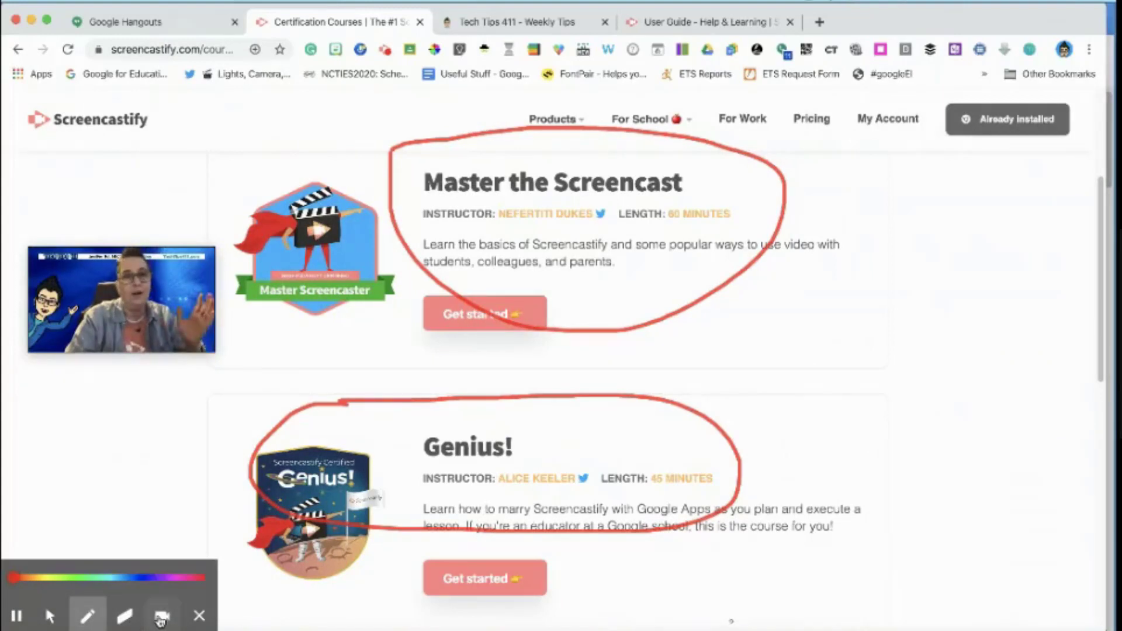
left_click(161, 618)
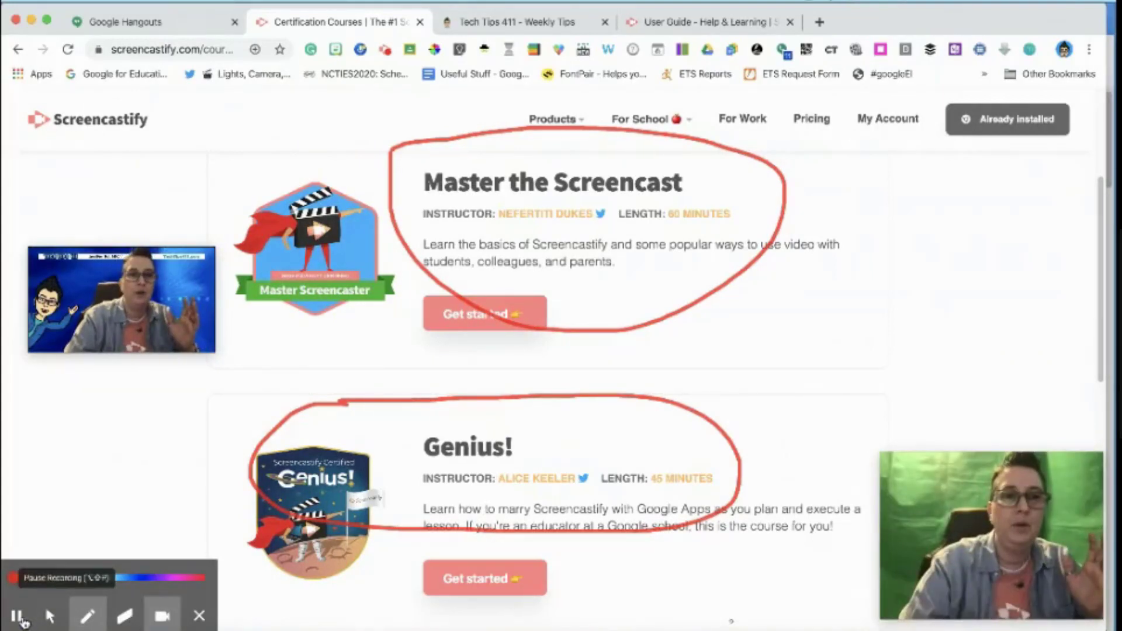
Stop the desktop recording and pause the playback of the captured video
left_click(16, 616)
left_click(18, 617)
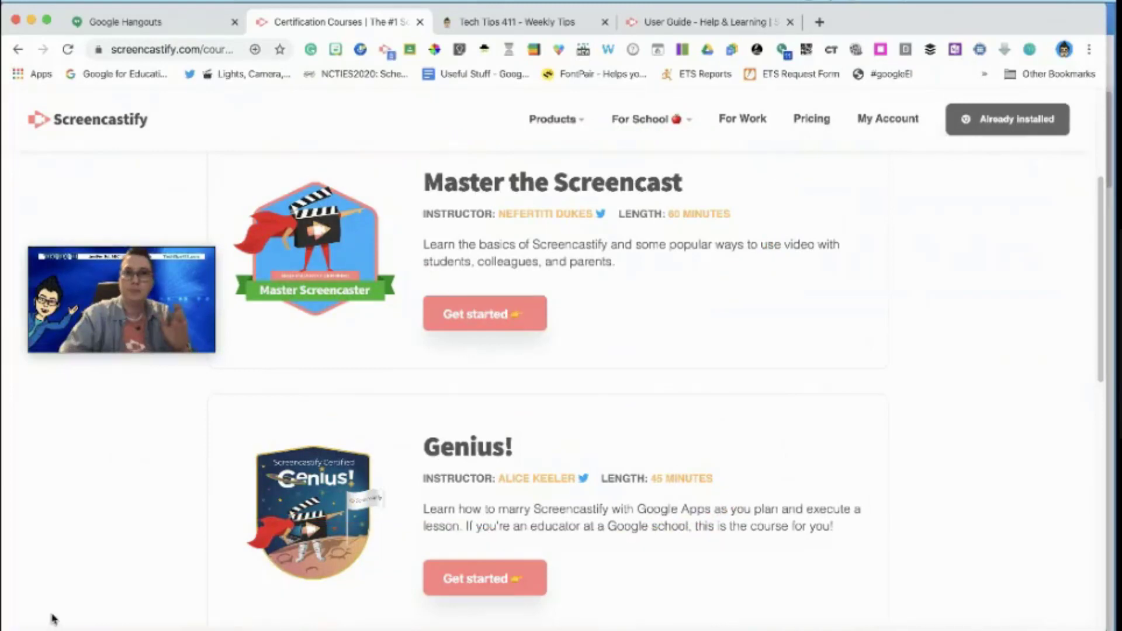
left_click(53, 618)
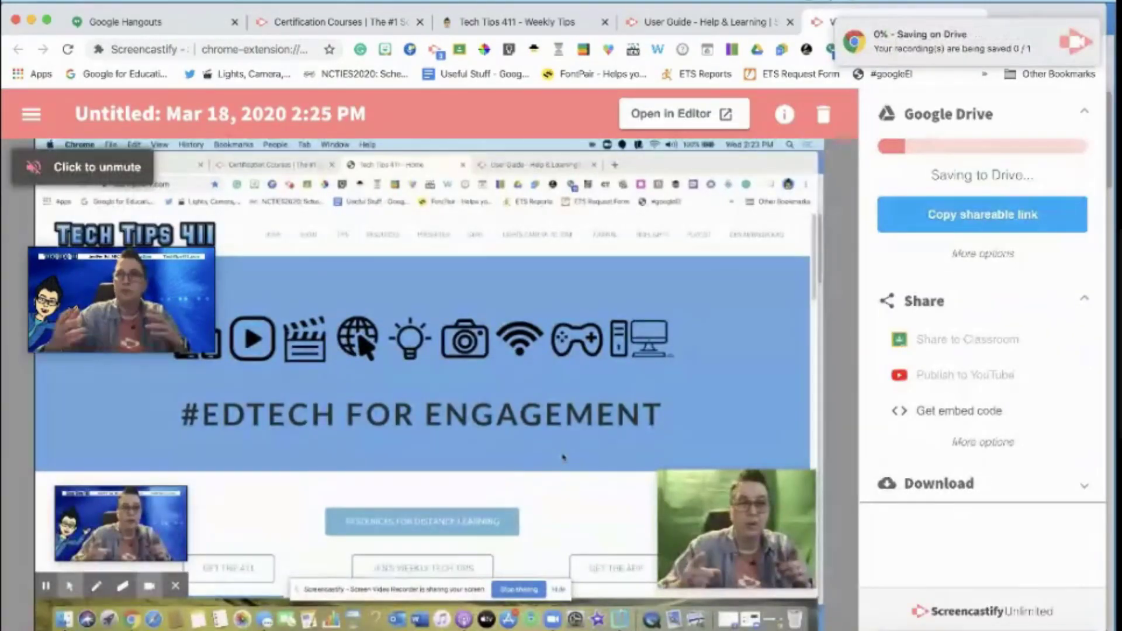
mouse_move(982, 49)
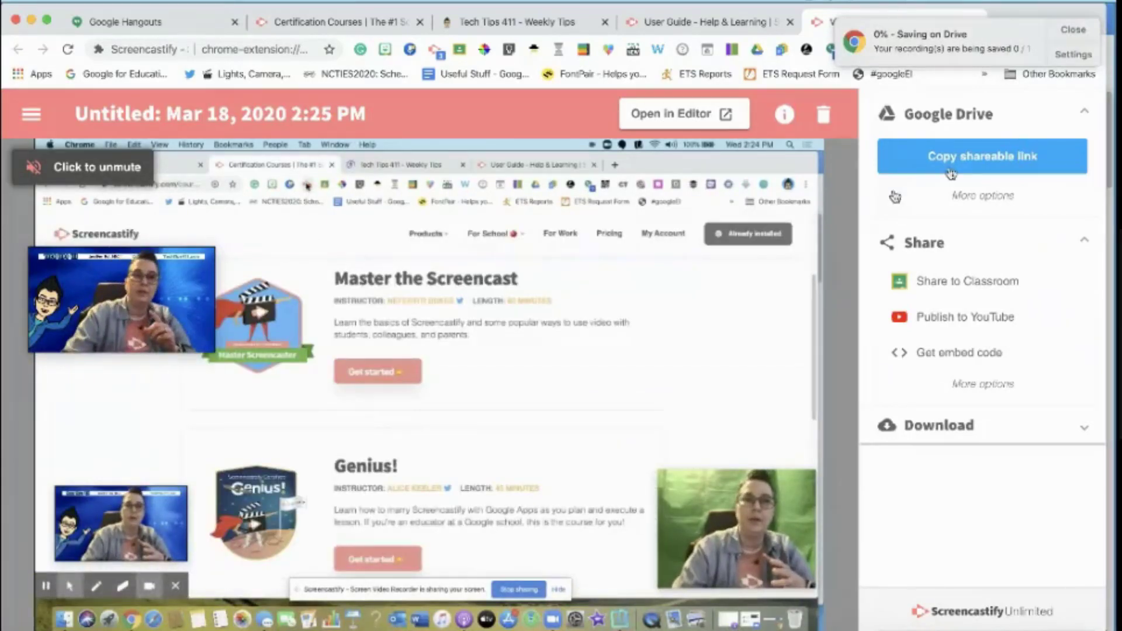
mouse_move(92, 587)
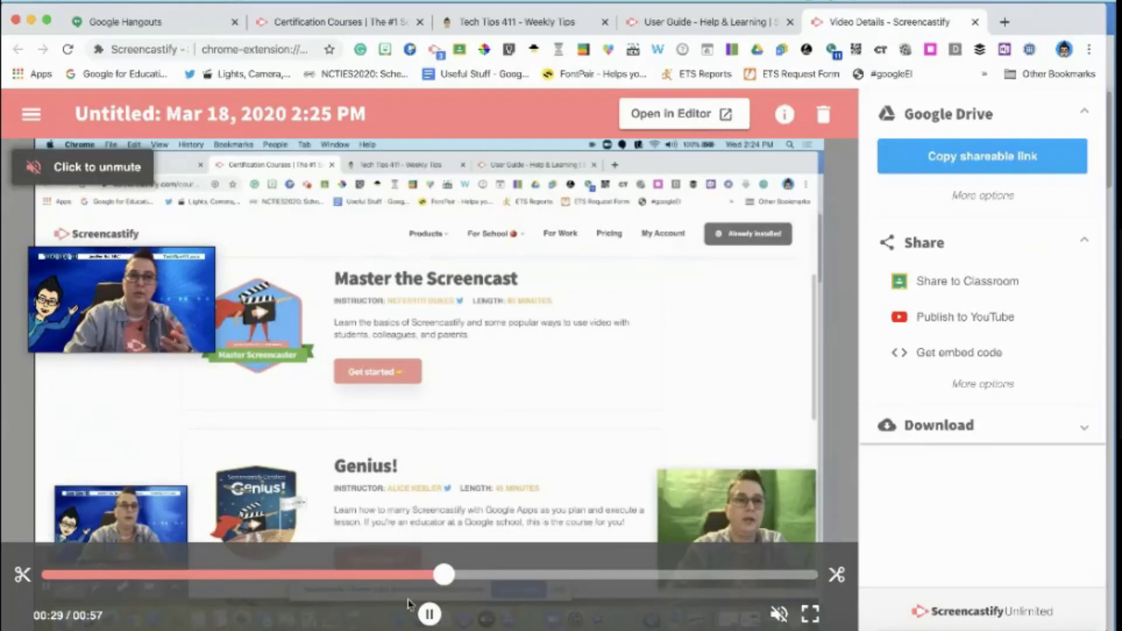
left_click(430, 614)
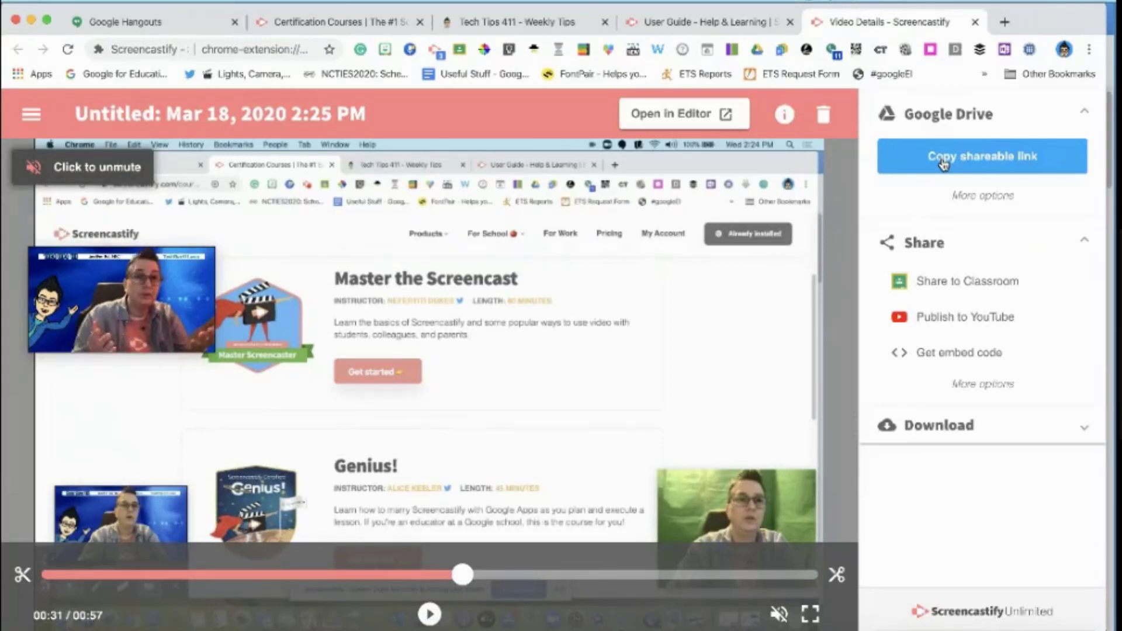
Start sharing the recording to Google Classroom, move the webcam window aside and choose the "It's All About (The)..." GaETC 2019 class
left_click(984, 280)
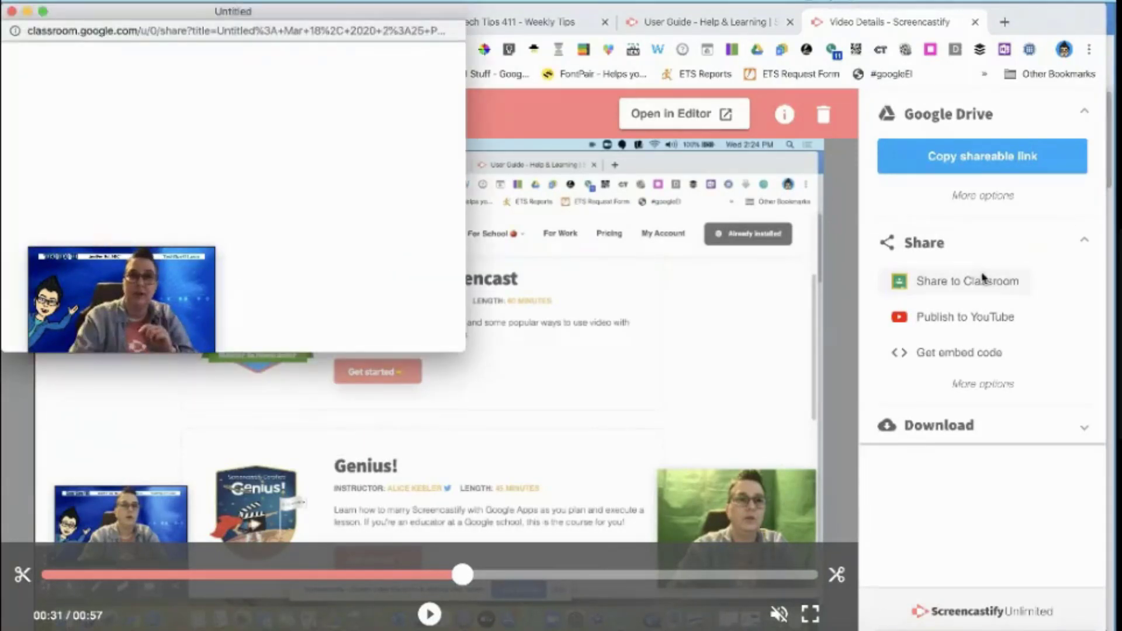
left_click_drag(188, 303, 1046, 524)
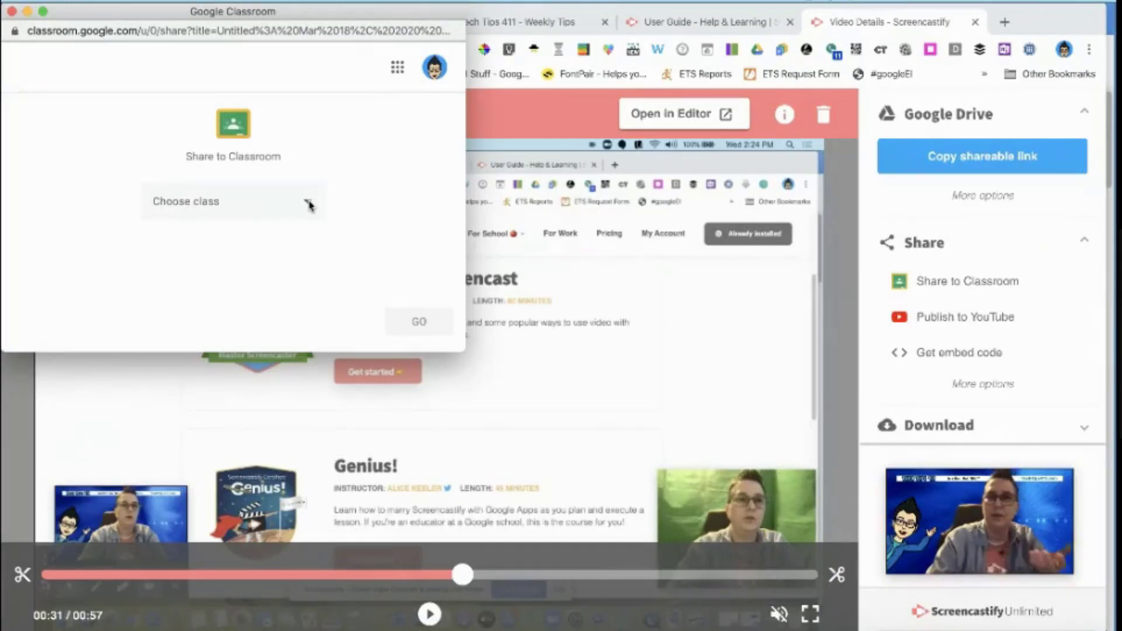
left_click(307, 204)
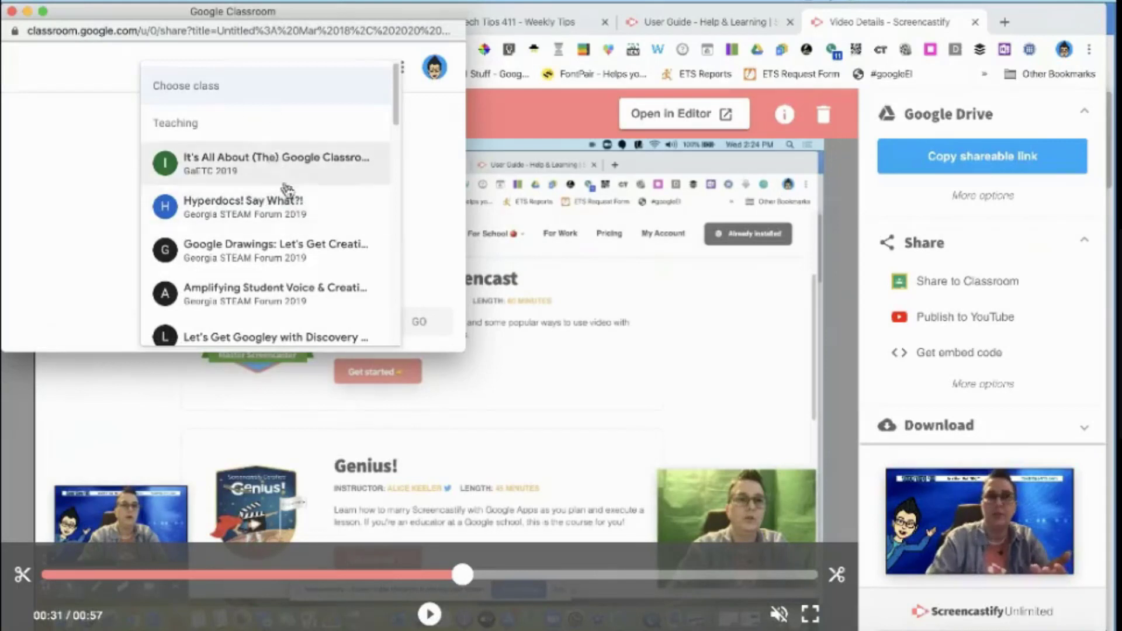
scroll(288, 193, "down", 4)
scroll(290, 193, "up", 5)
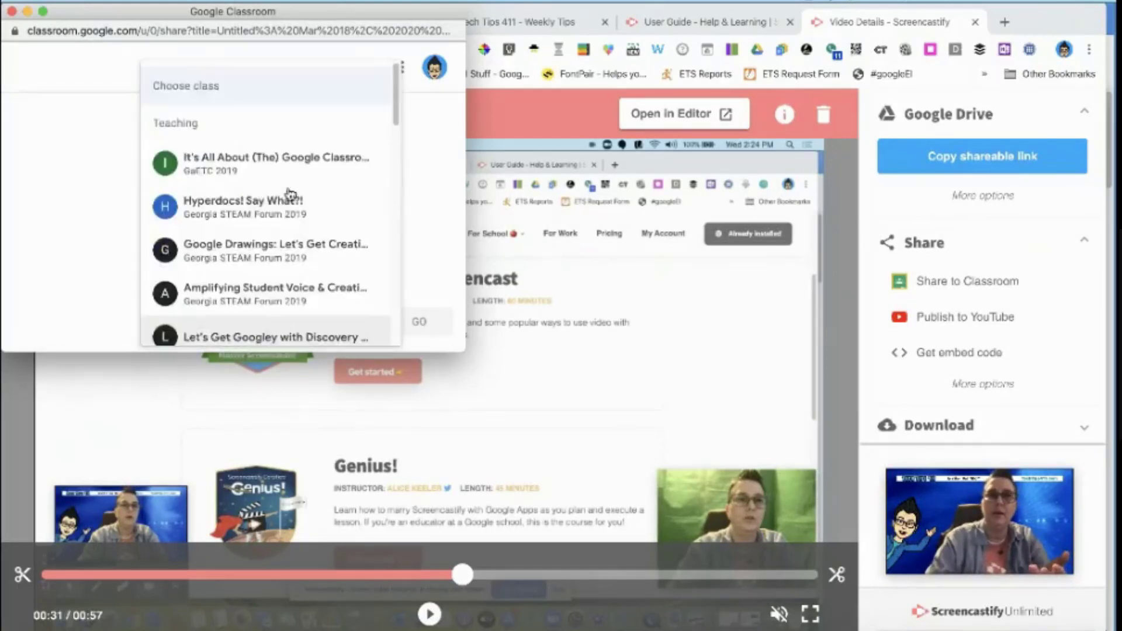
left_click(273, 182)
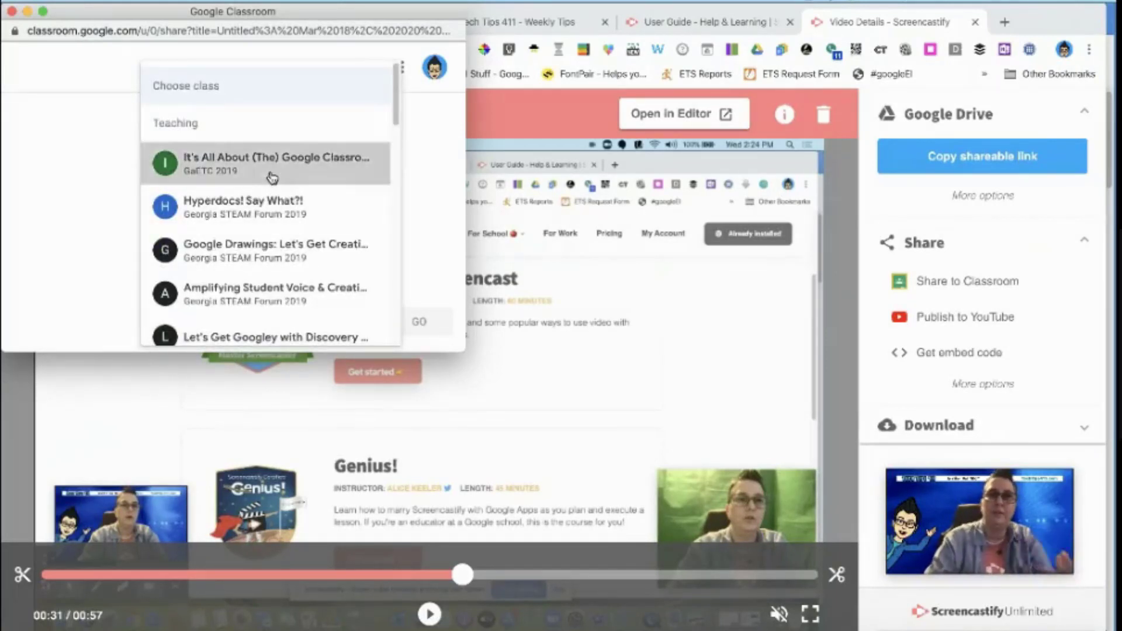
Set the Classroom action to Create assignment and open the assignment form for the recording
left_click(275, 275)
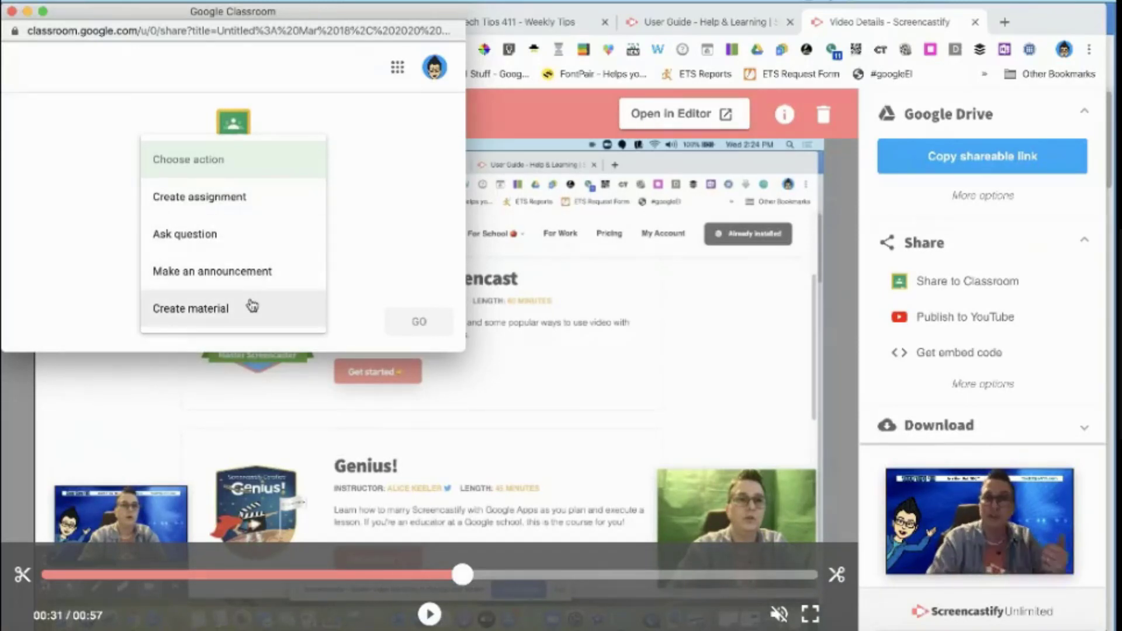
left_click(251, 212)
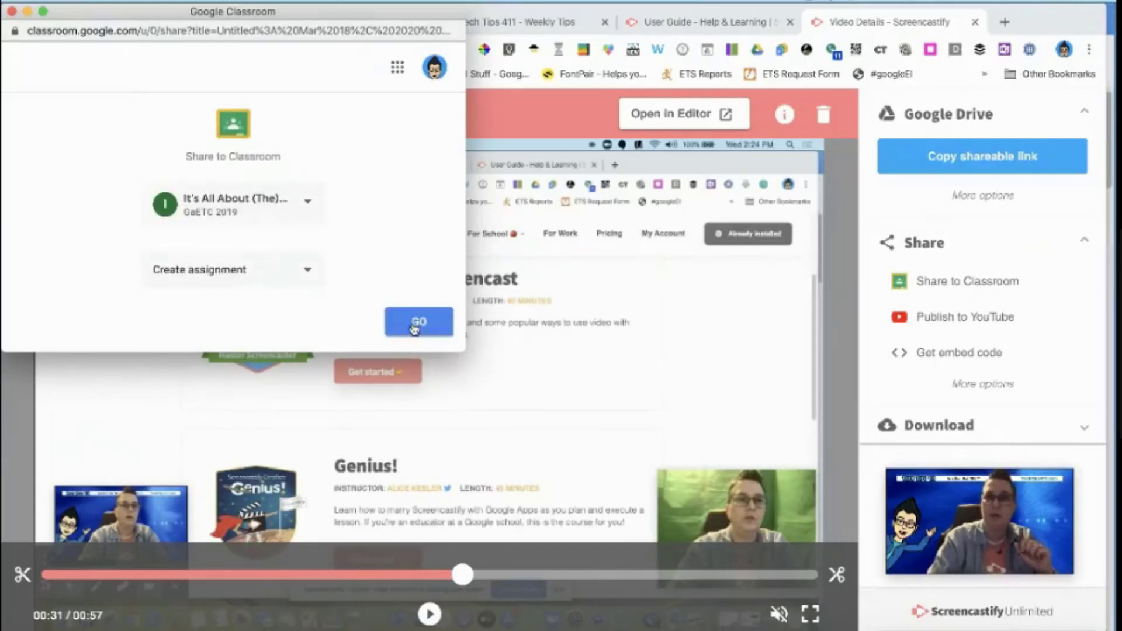
left_click(412, 326)
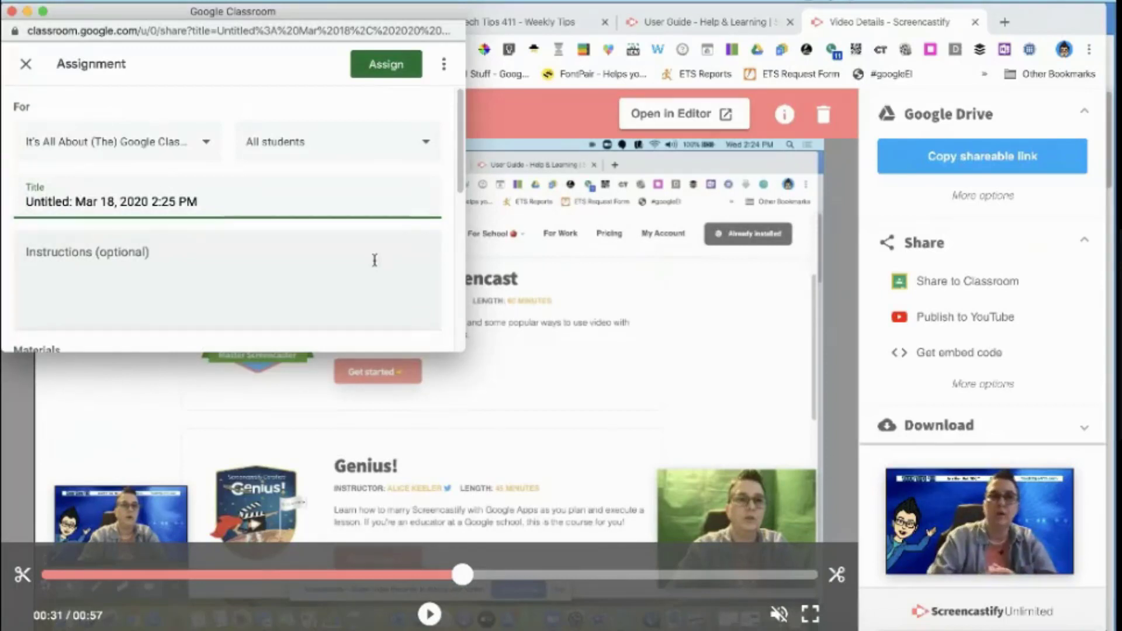
Look through the other classes the assignment can be posted to, and close the Google Classroom window without assigning
left_click(207, 143)
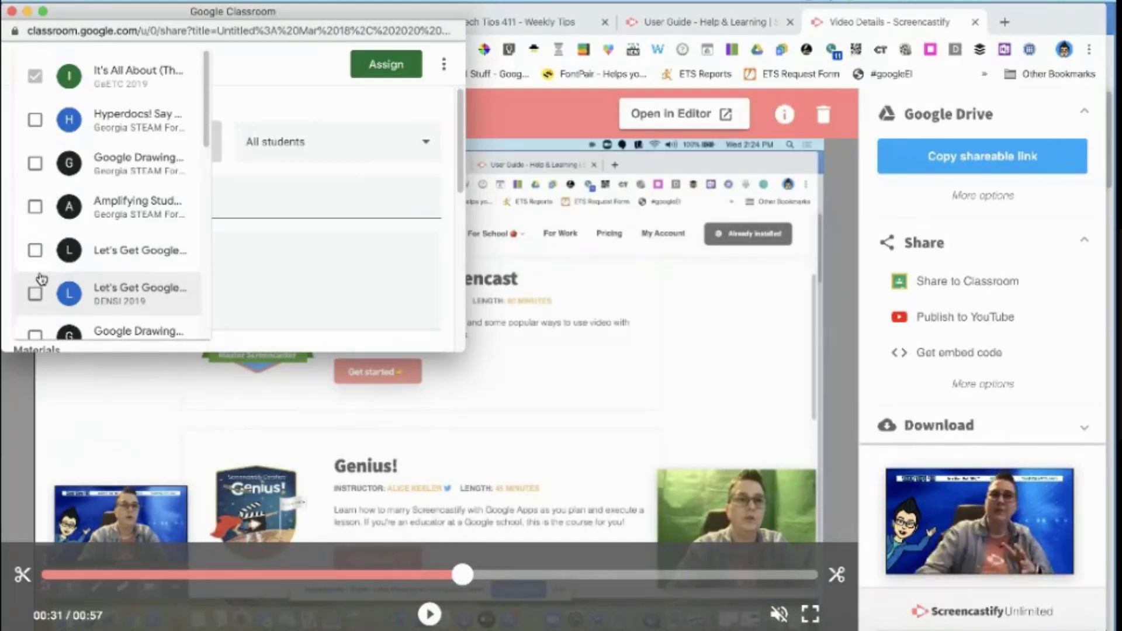
scroll(142, 335, "down", 1)
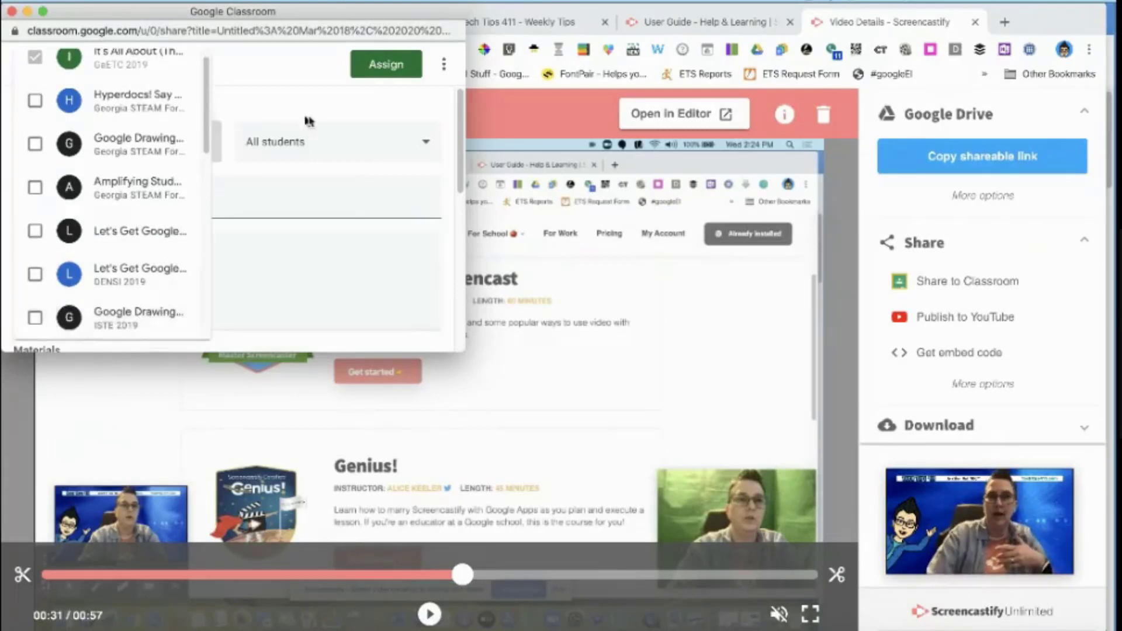
left_click(11, 11)
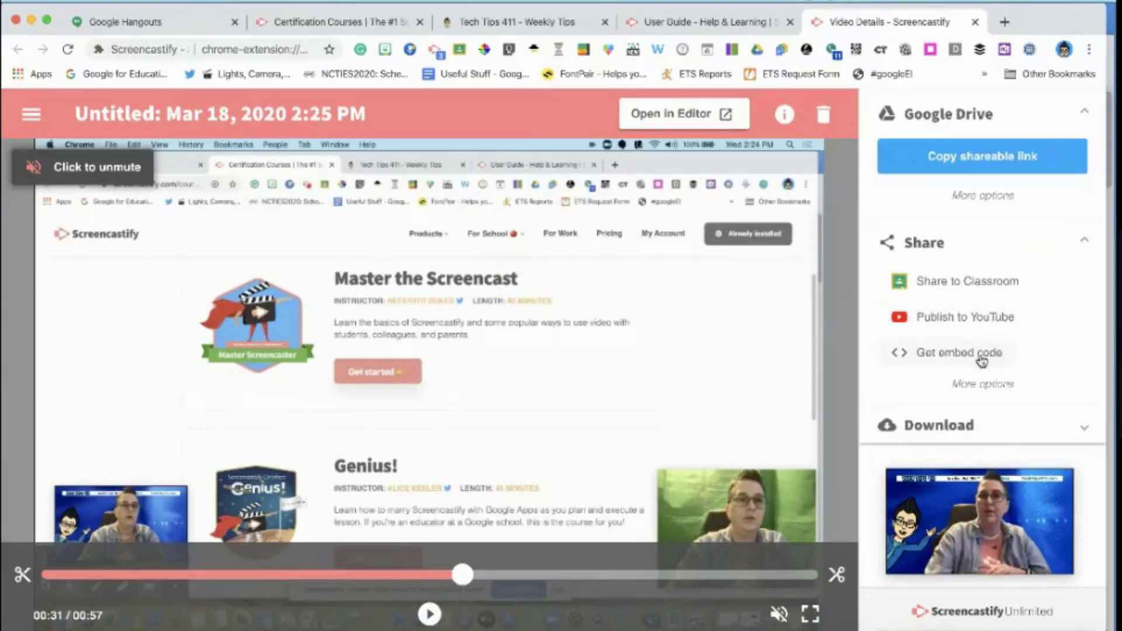
Expand the recording's additional sharing options
left_click(984, 386)
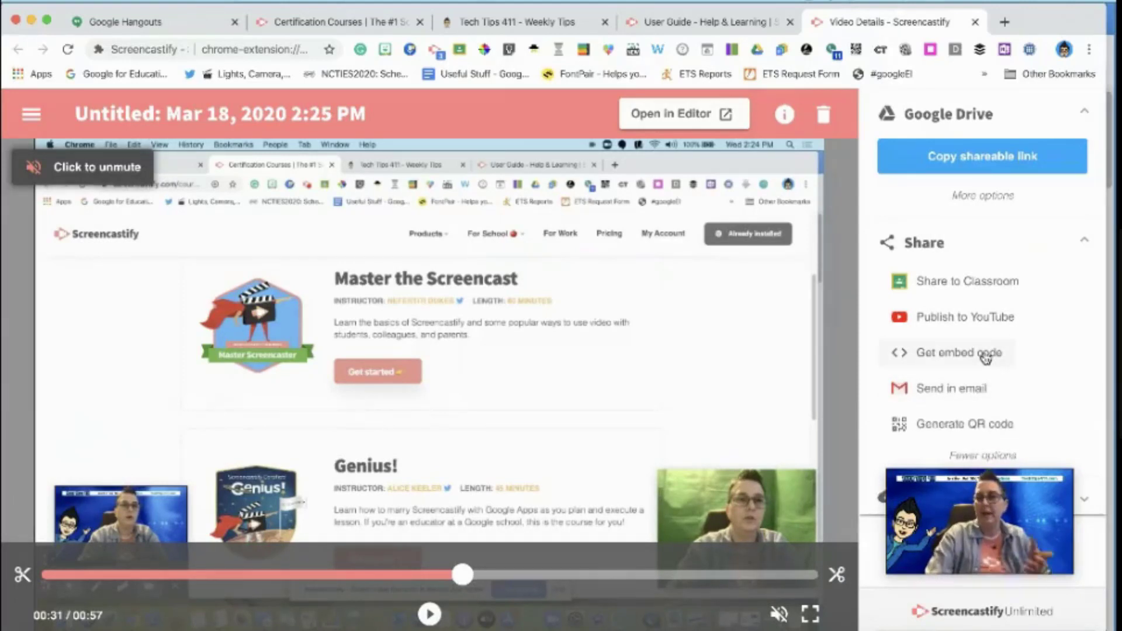
mouse_move(988, 481)
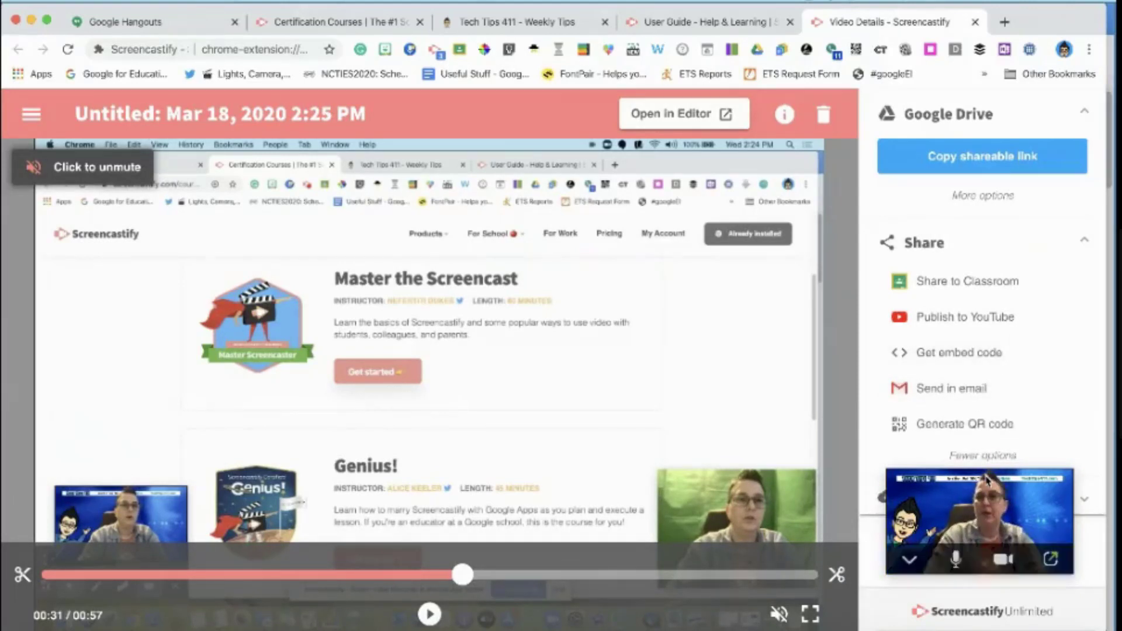
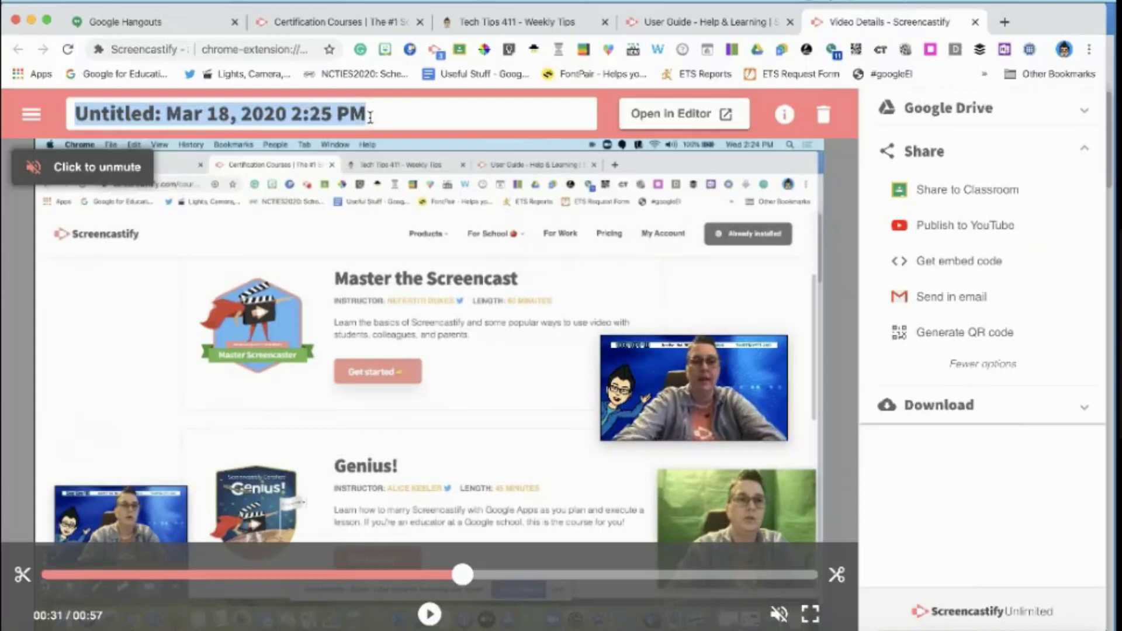
Rename the recording as "Screencastify Demo", and unmute and pause its playback
type("Screenc")
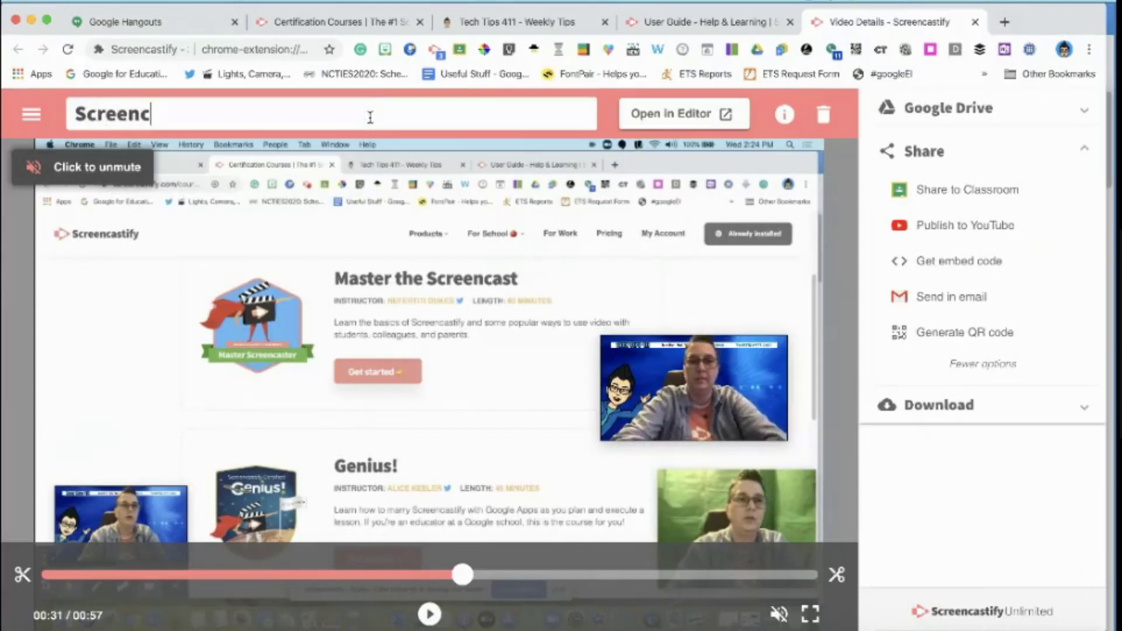
type("astify Demo")
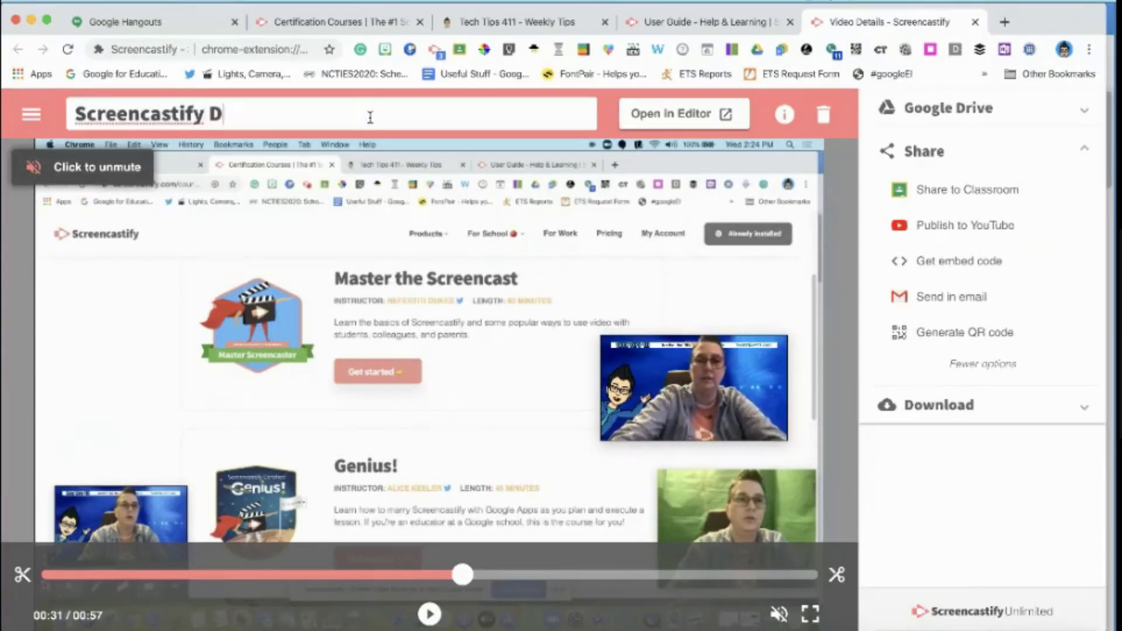
left_click(97, 167)
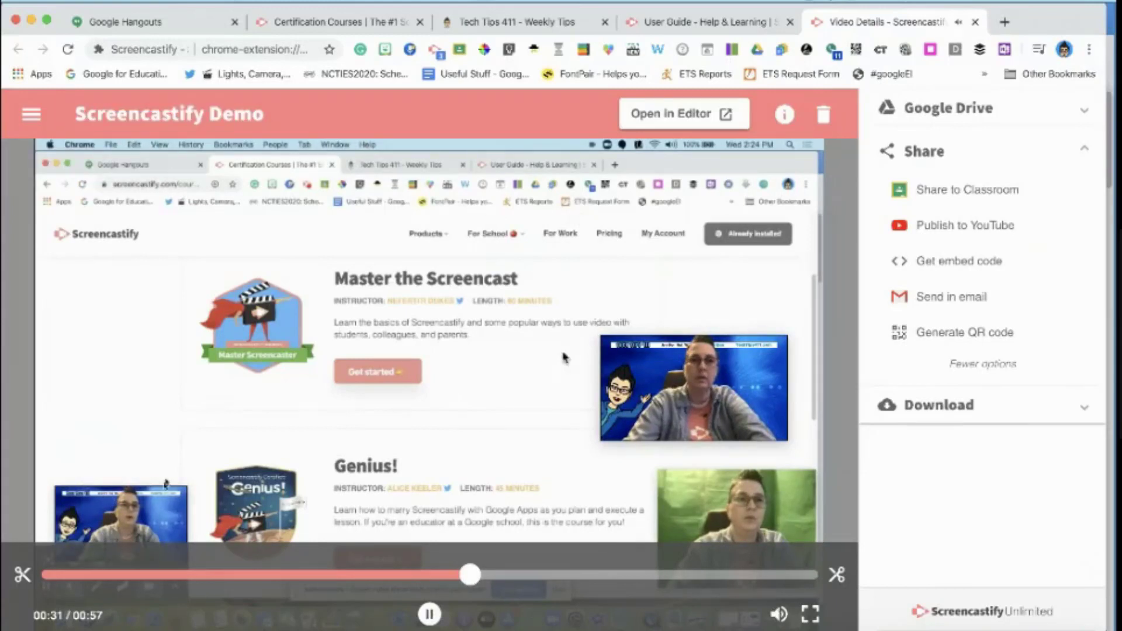
left_click(429, 614)
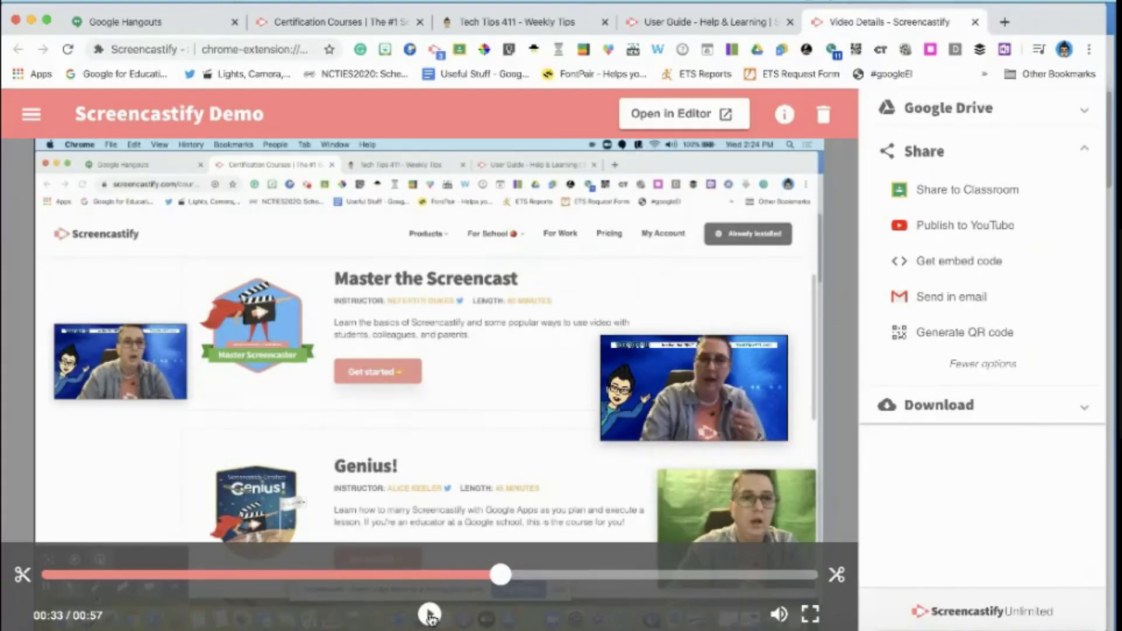
Open the recording in the Editor and split the clip where the Jen's Weekly Tips page is shown
left_click(655, 126)
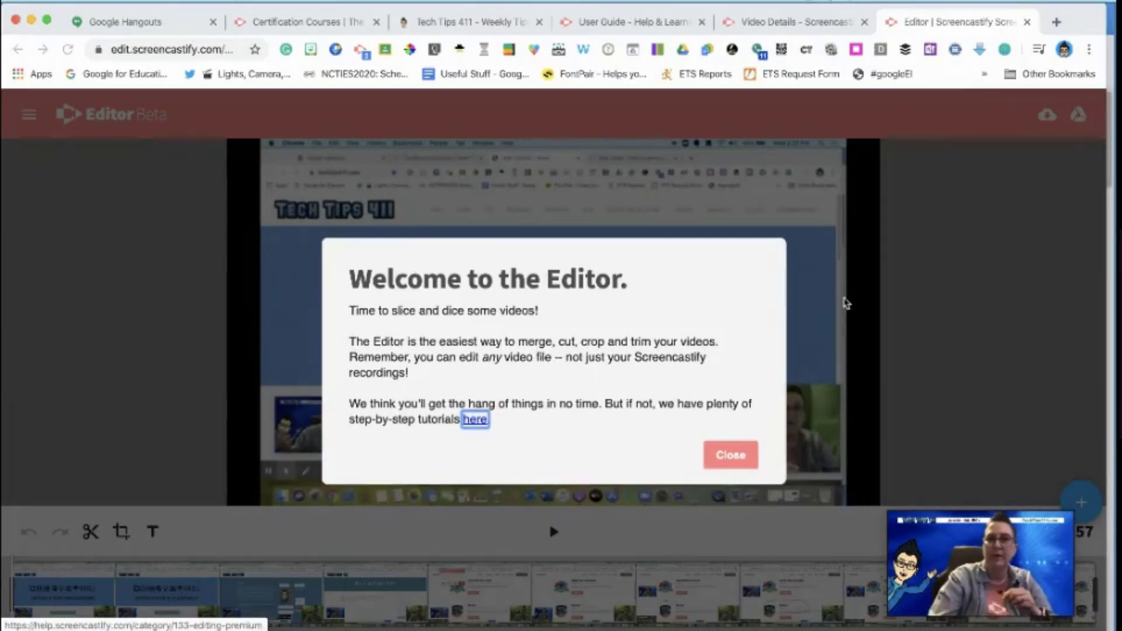
left_click(734, 456)
left_click(32, 618)
left_click(319, 615)
left_click(325, 614)
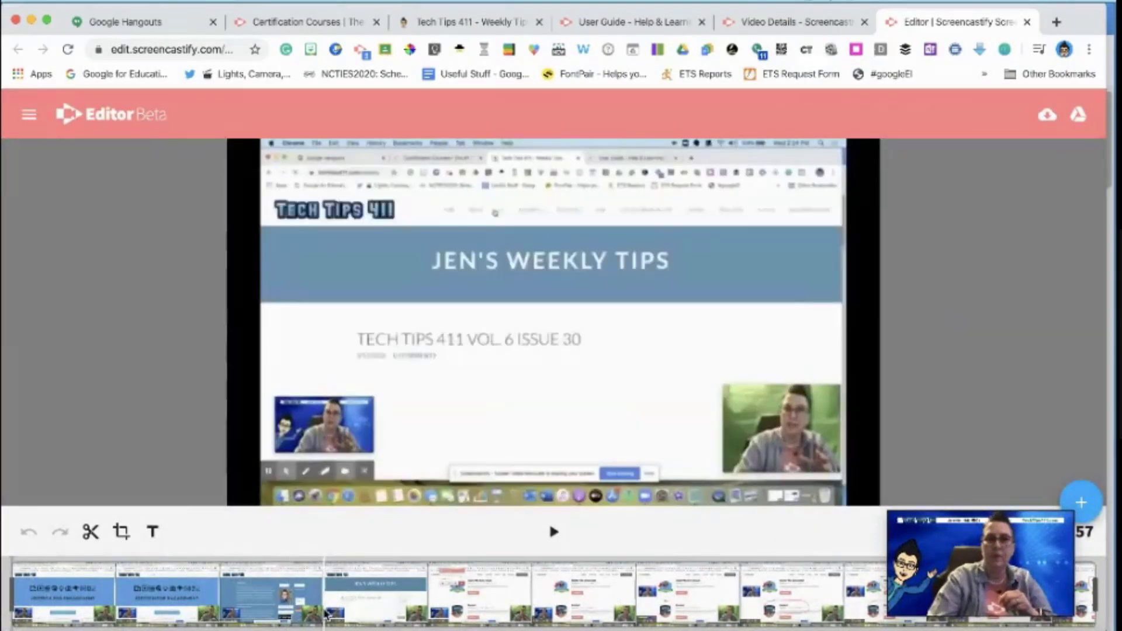
left_click(91, 532)
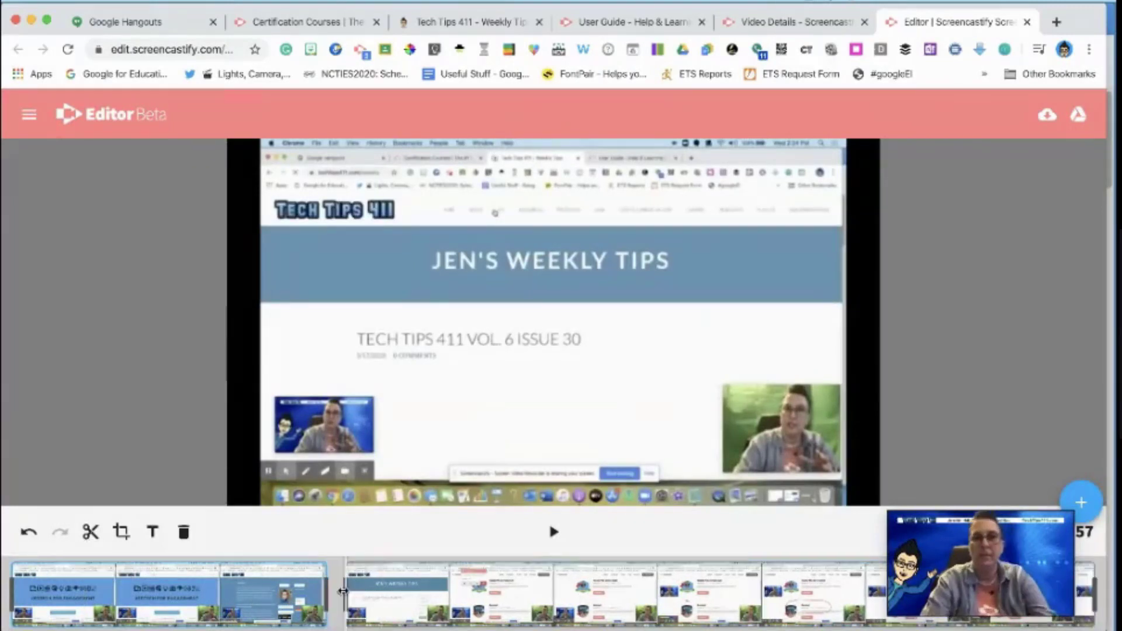
Trim the start of the second clip to the certification courses page and move that clip ahead of the first
left_click_drag(355, 590, 446, 591)
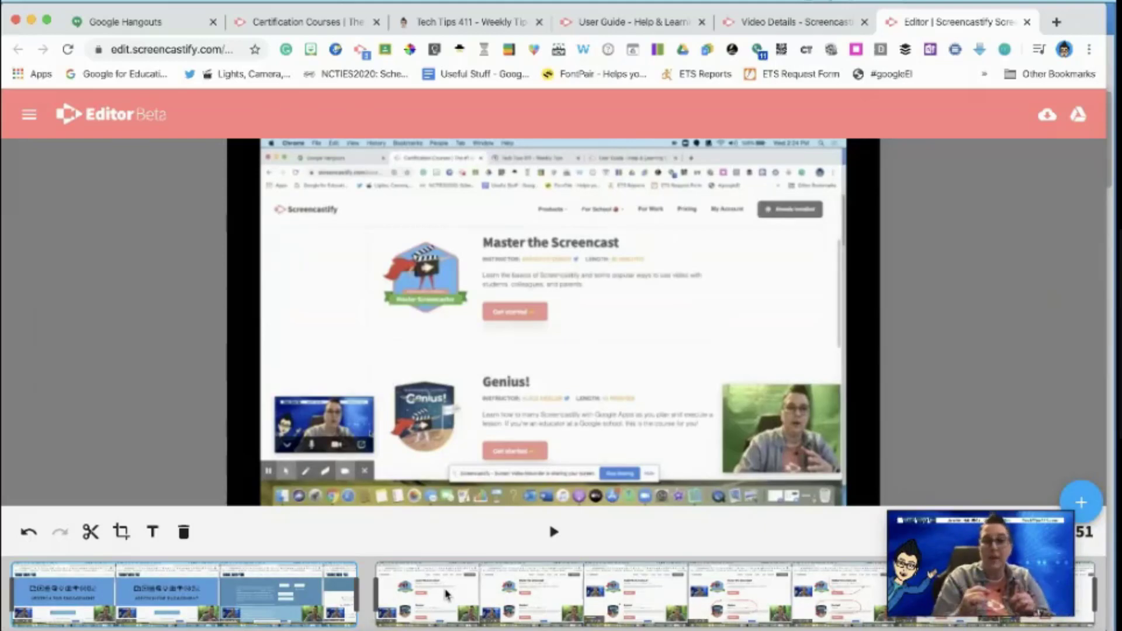
left_click(461, 588)
left_click_drag(461, 588, 66, 582)
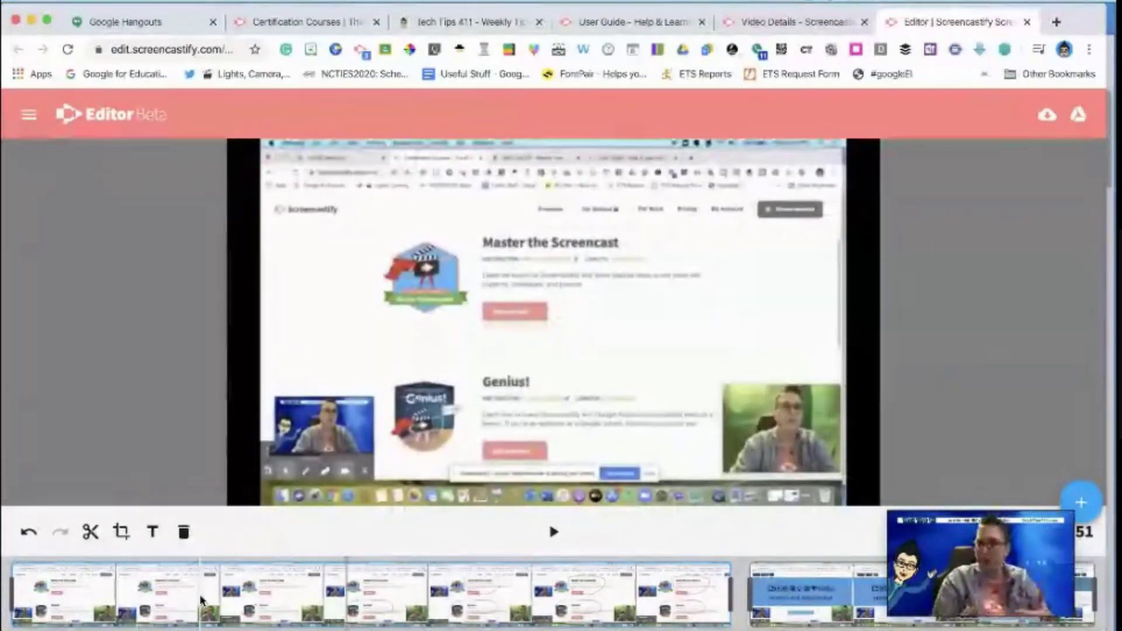
left_click(347, 590)
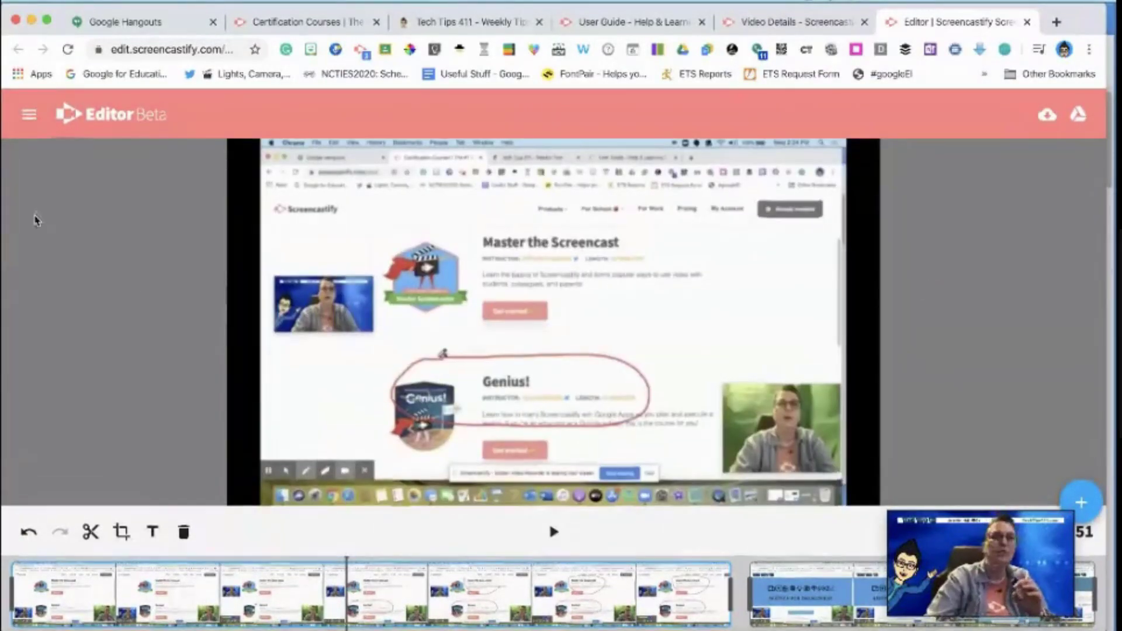
Look over the Editor's main menu and go to the home page of the Tech Tips 411 site
left_click(29, 117)
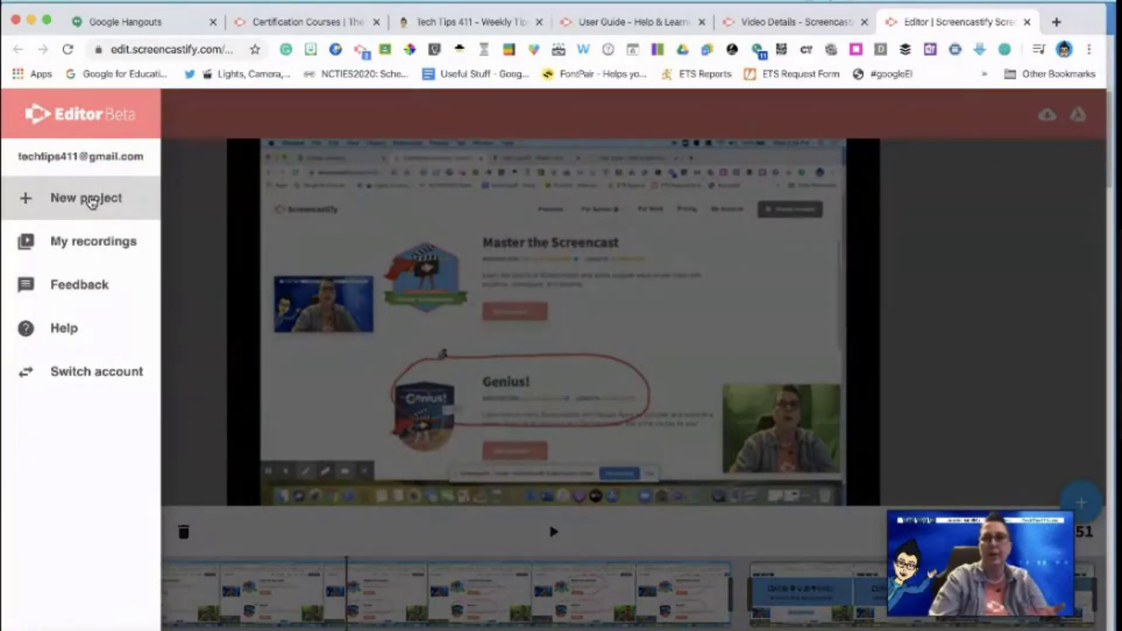
left_click(304, 22)
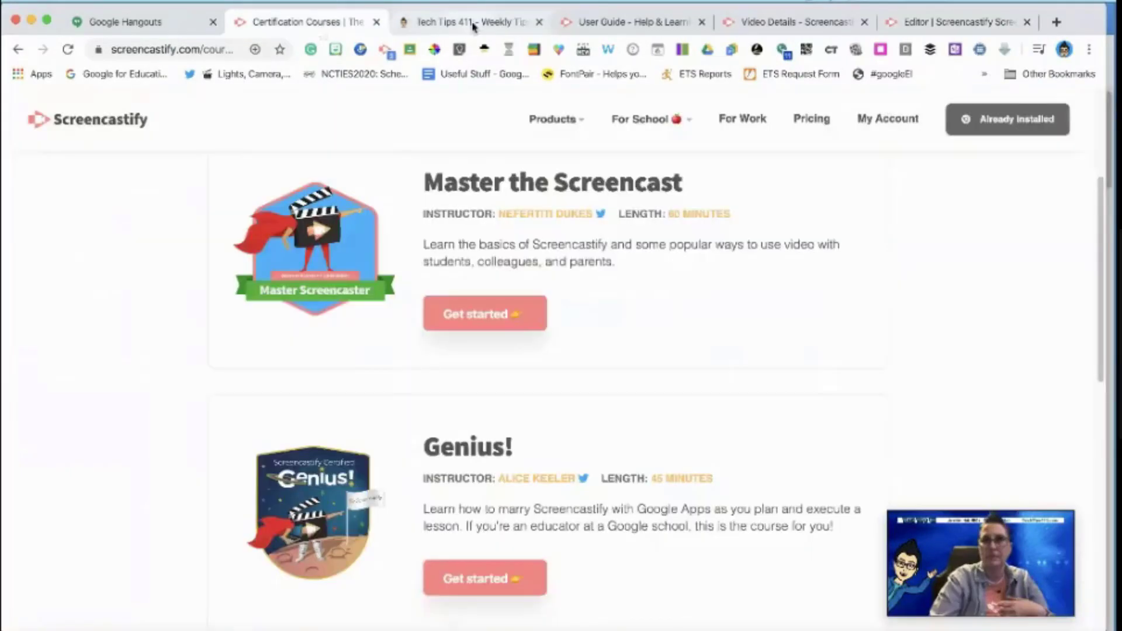
left_click(468, 21)
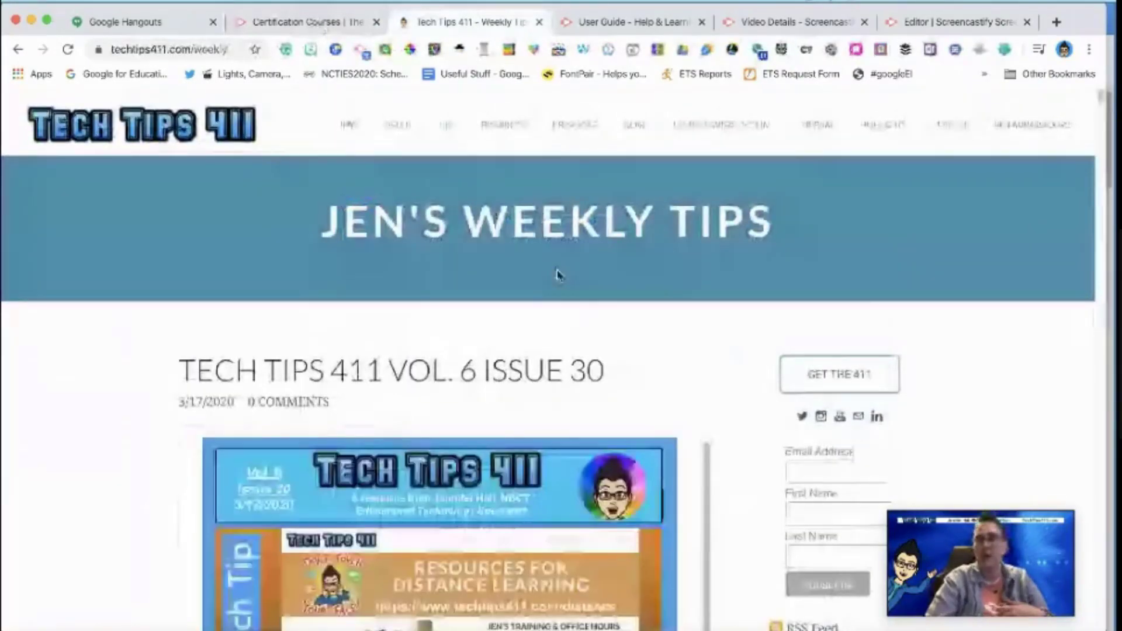
scroll(556, 280, "down", 2)
scroll(497, 222, "up", 2)
left_click(358, 121)
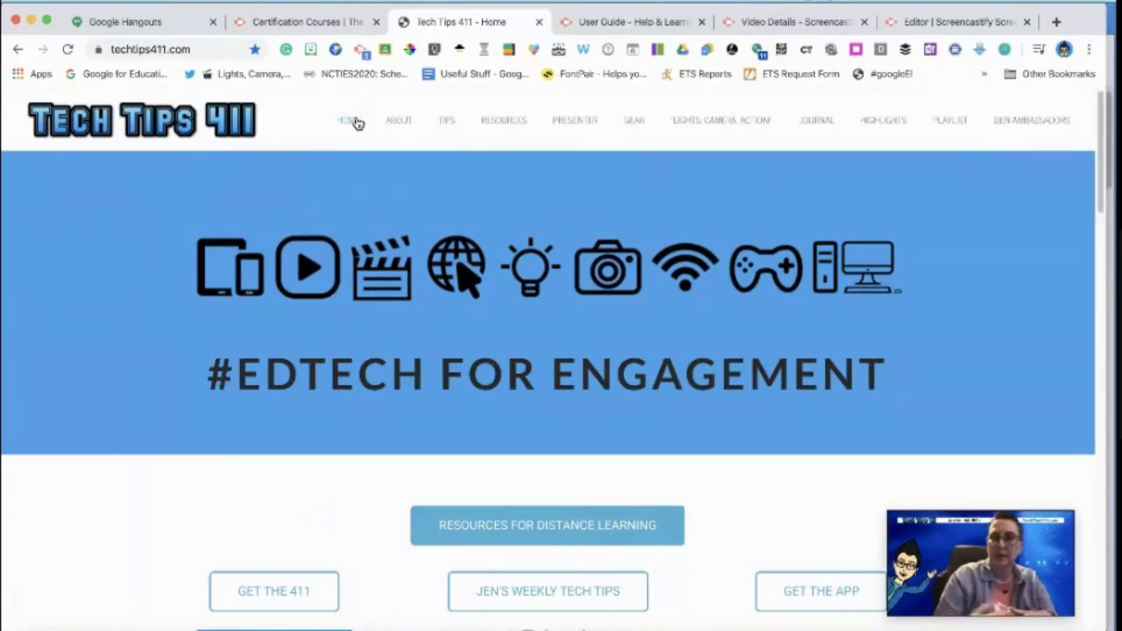
Open the Screencastify recorder and view its advanced settings for tab size, resolution, frame rate and auto-stop
left_click(360, 51)
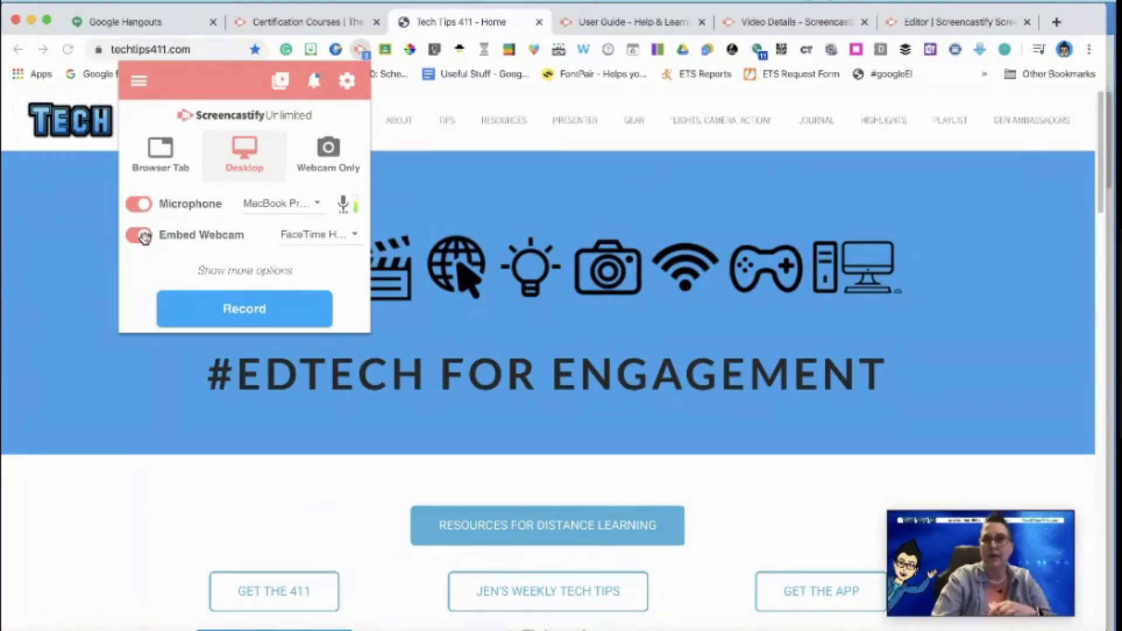
left_click(348, 81)
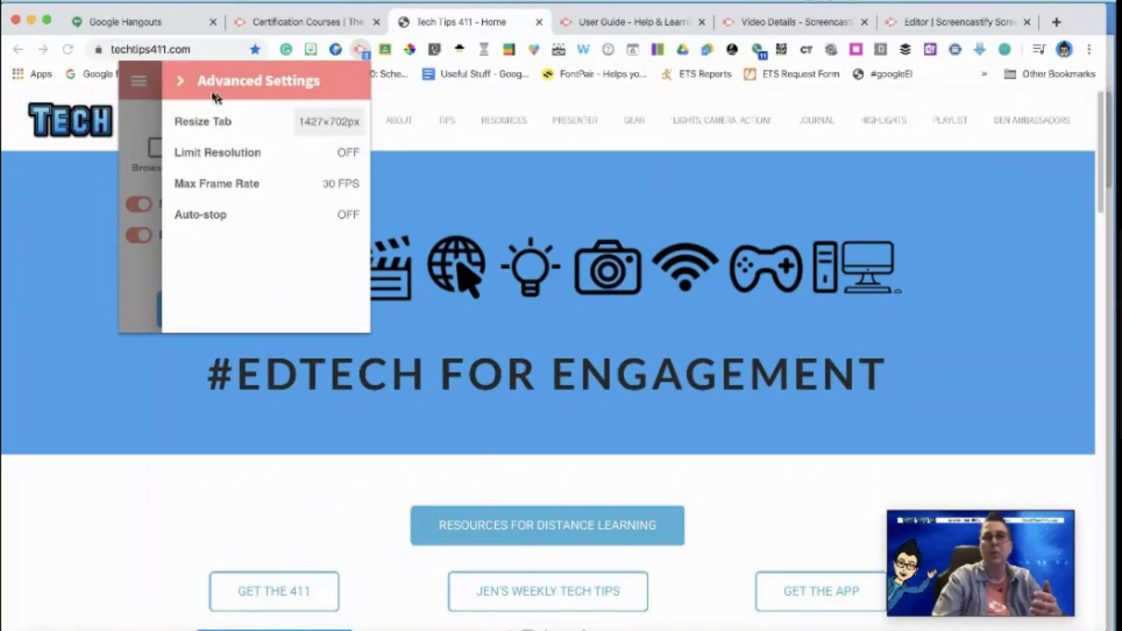
left_click(182, 83)
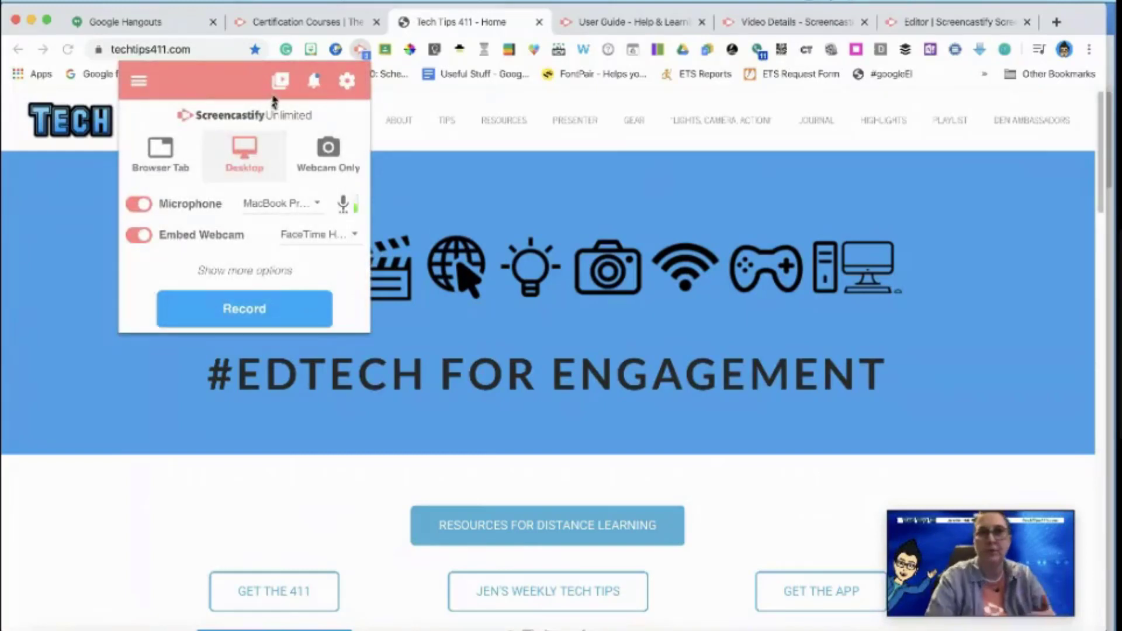
Open the Screencastify options and review the save location, notification, keyboard shortcut, recording, privacy and advanced settings
left_click(138, 93)
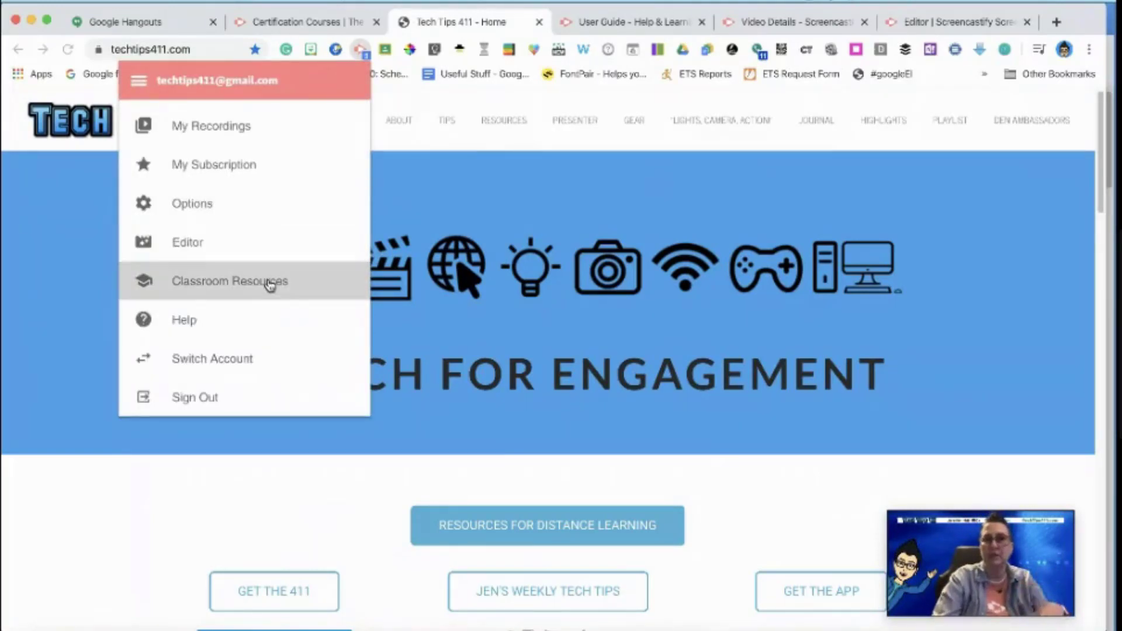
left_click(255, 205)
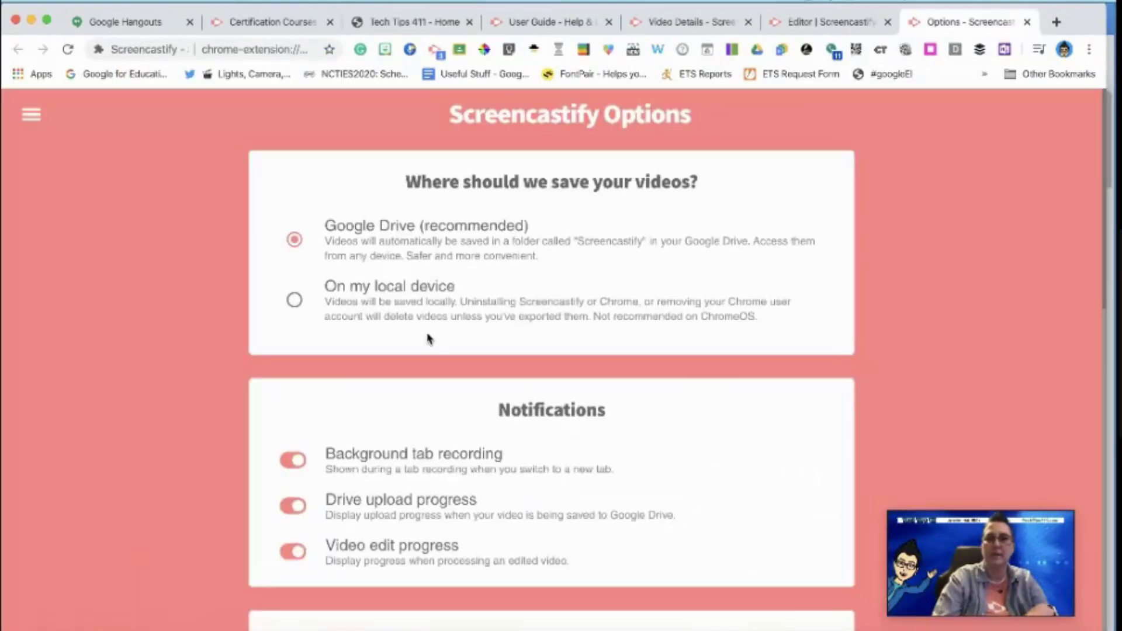
scroll(427, 337, "down", 3)
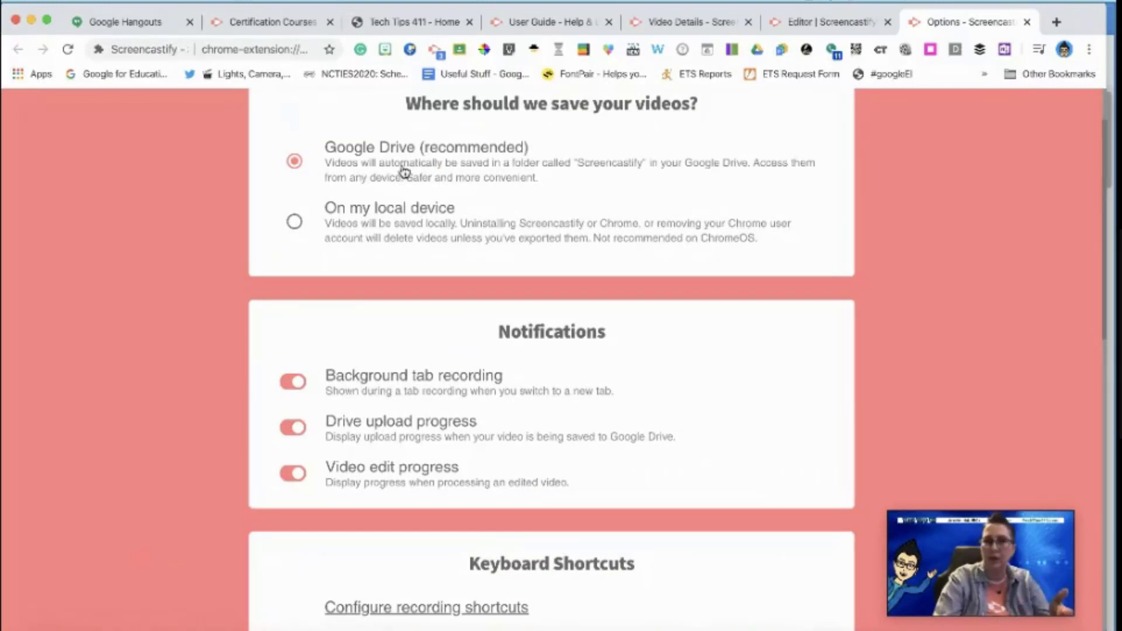
scroll(486, 330, "down", 3)
scroll(482, 330, "down", 5)
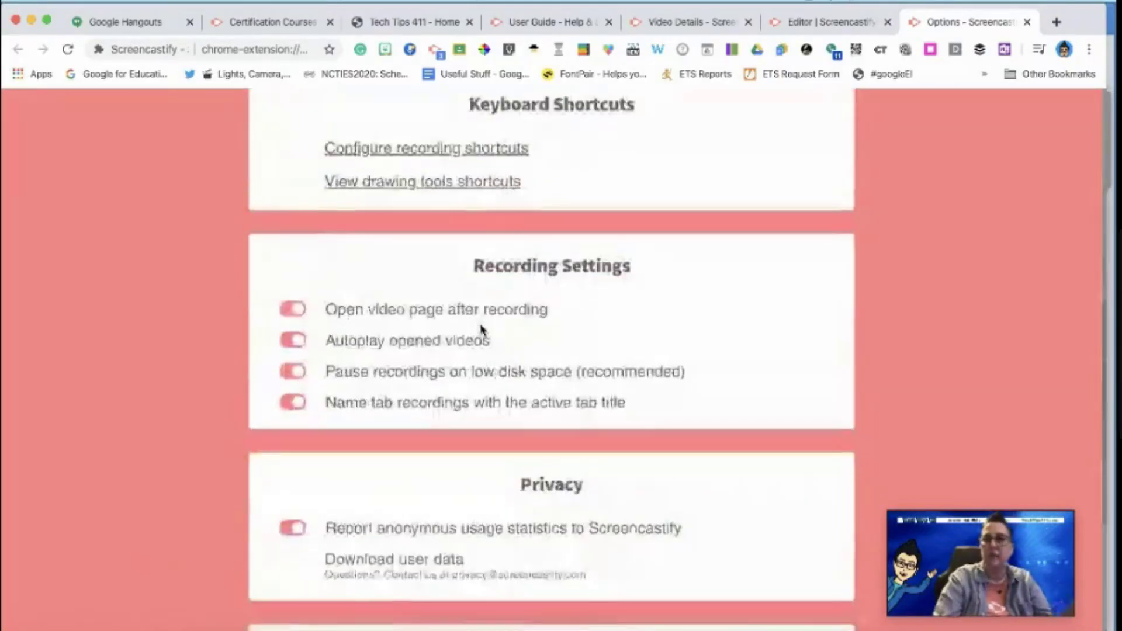
scroll(482, 330, "down", 2)
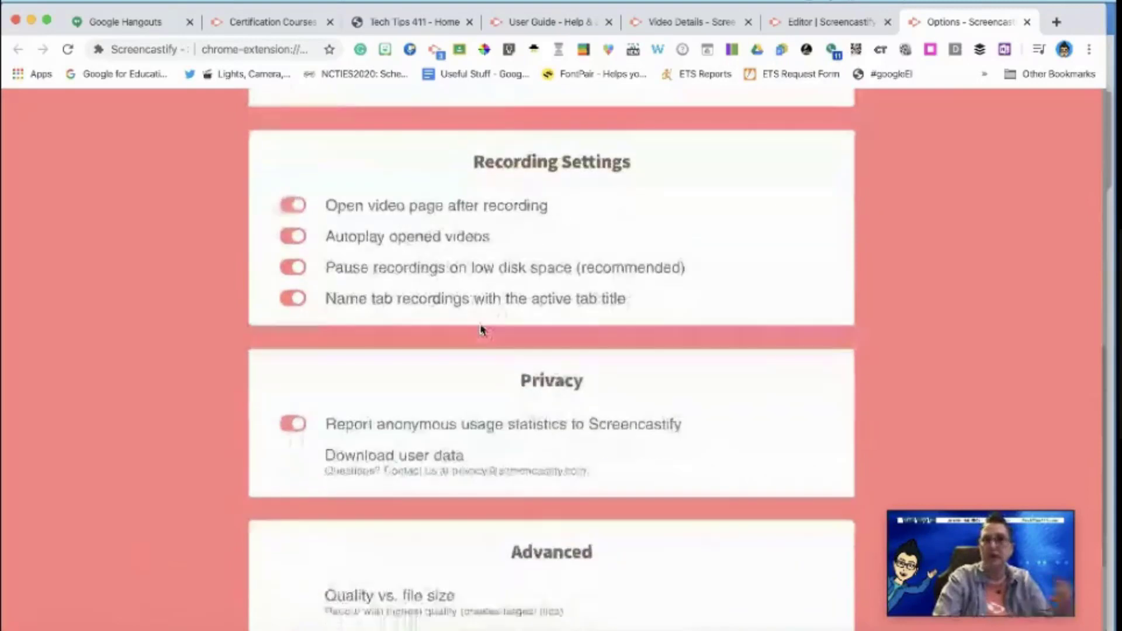
scroll(481, 331, "down", 3)
scroll(481, 331, "up", 14)
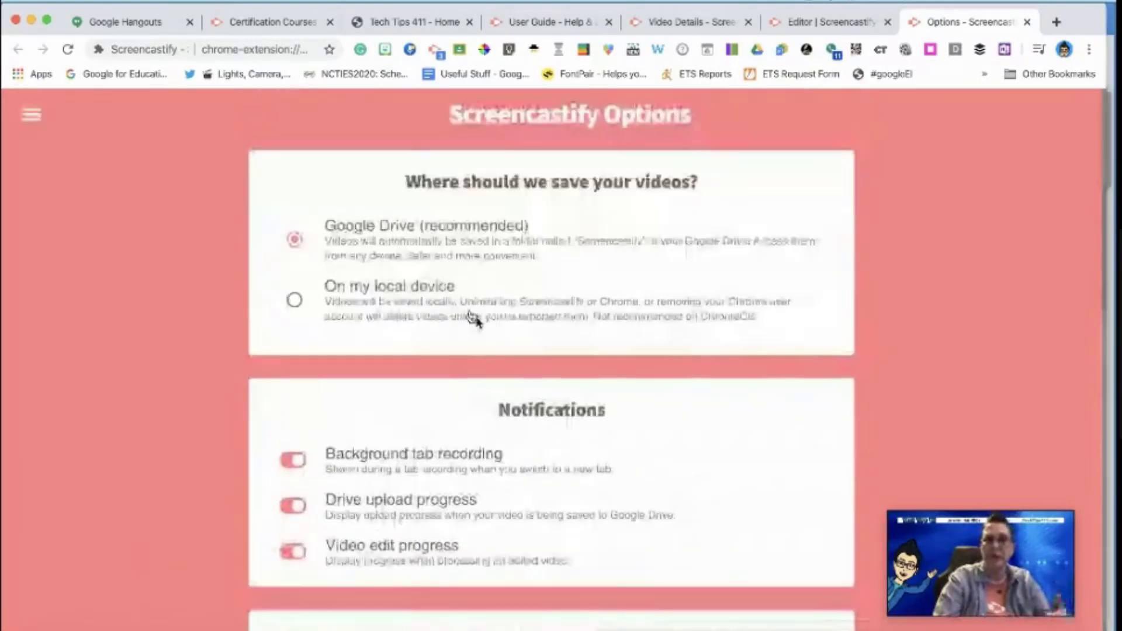
Revisit the certification courses and user guide pages, and view the For School choices on the Screencastify site
left_click(270, 22)
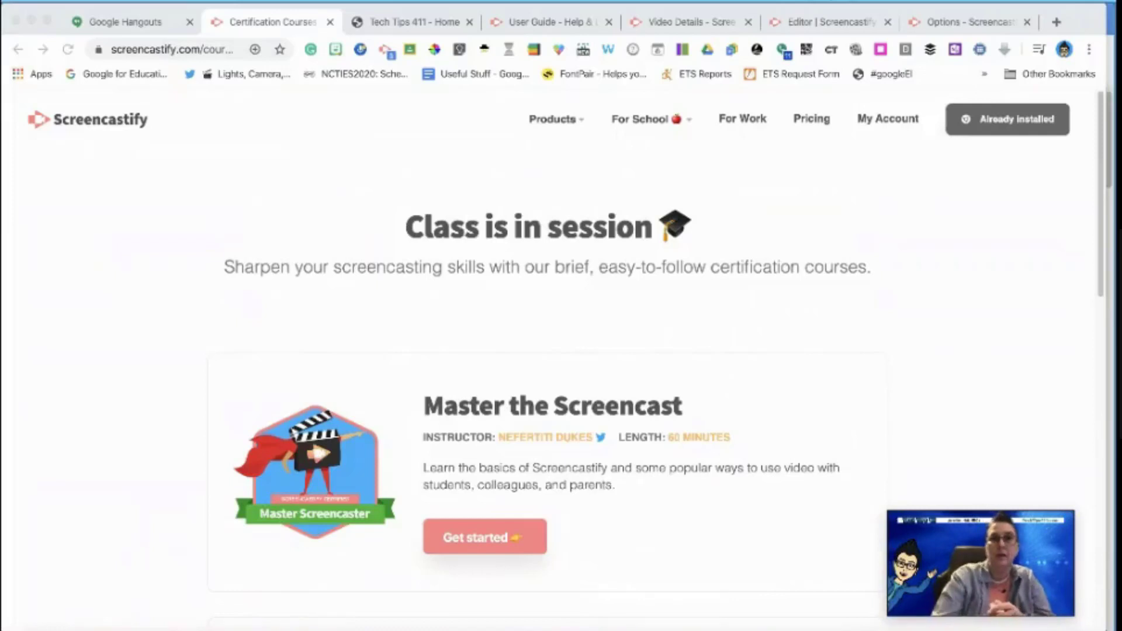
left_click(562, 32)
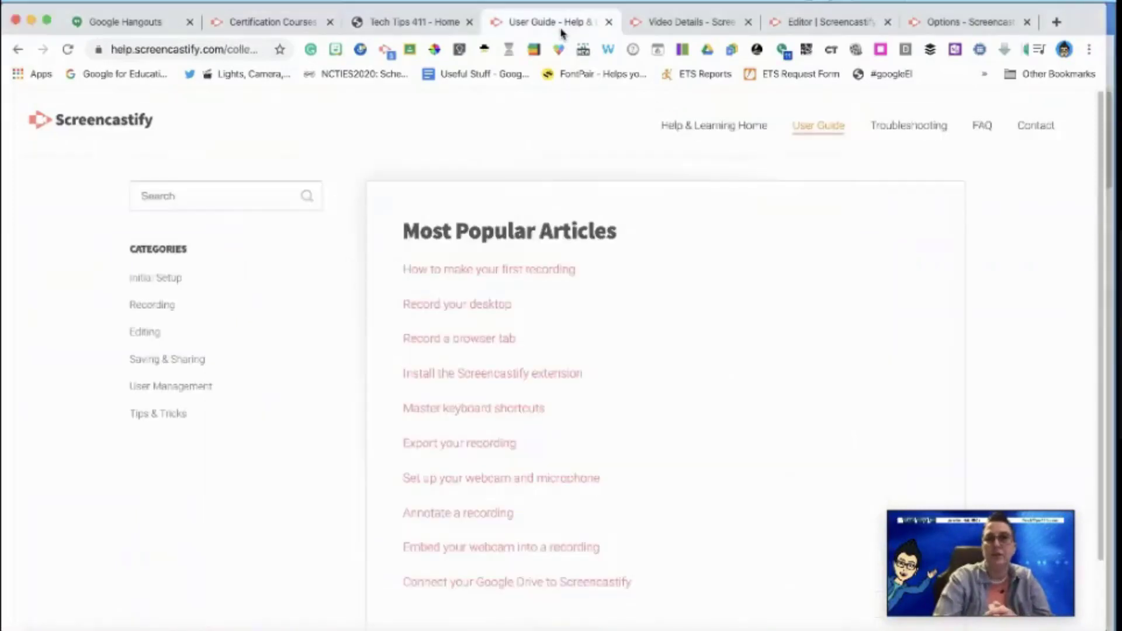
scroll(739, 351, "down", 3)
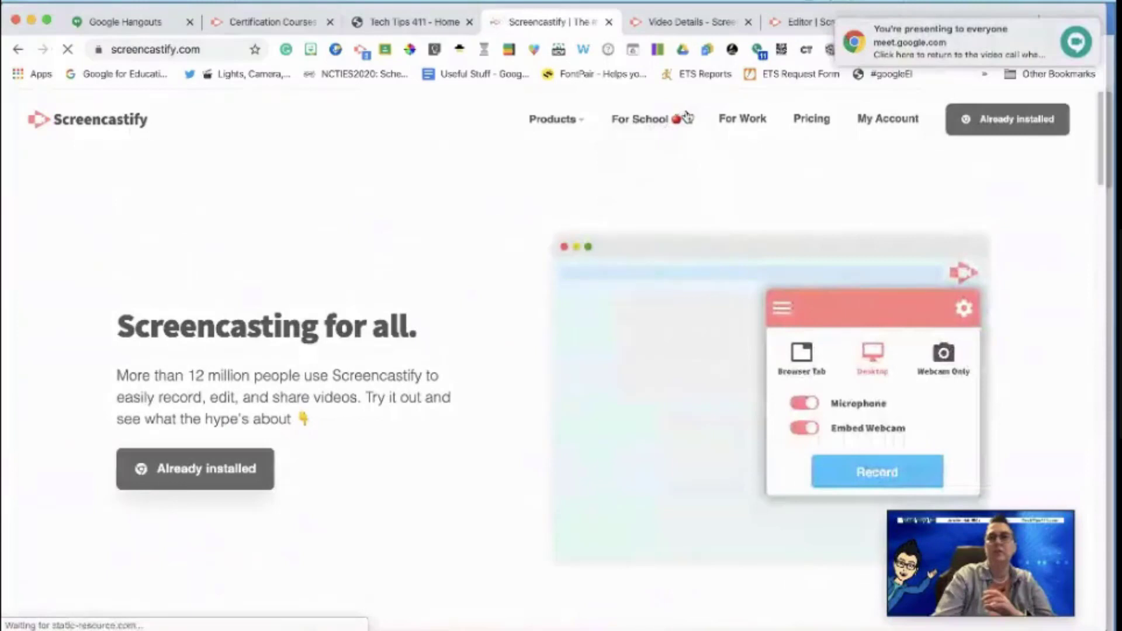
mouse_move(646, 122)
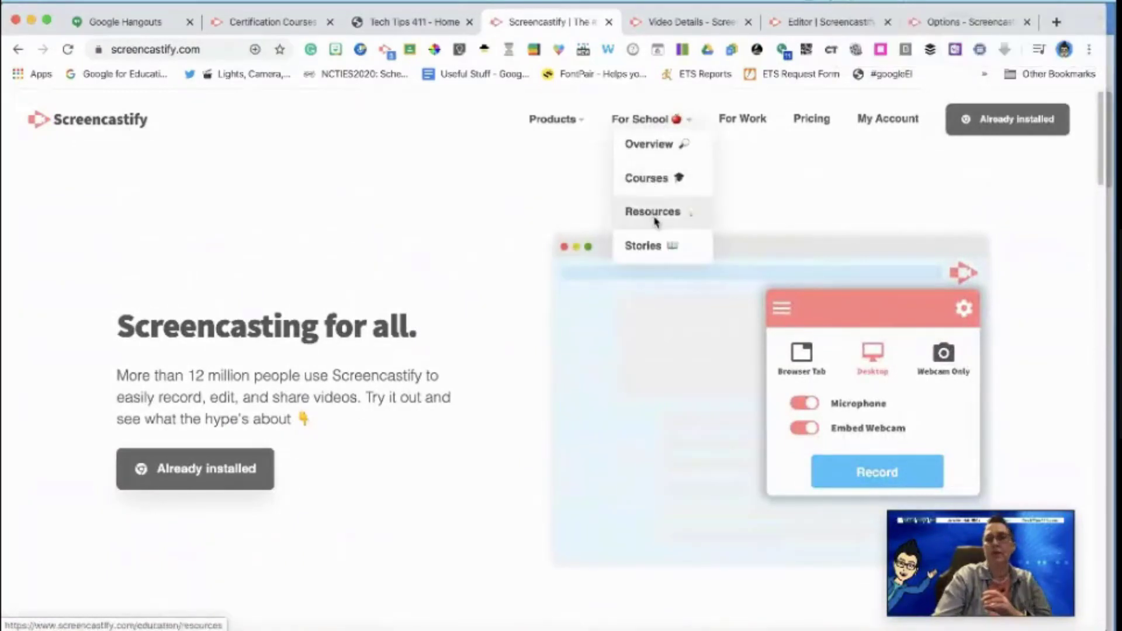